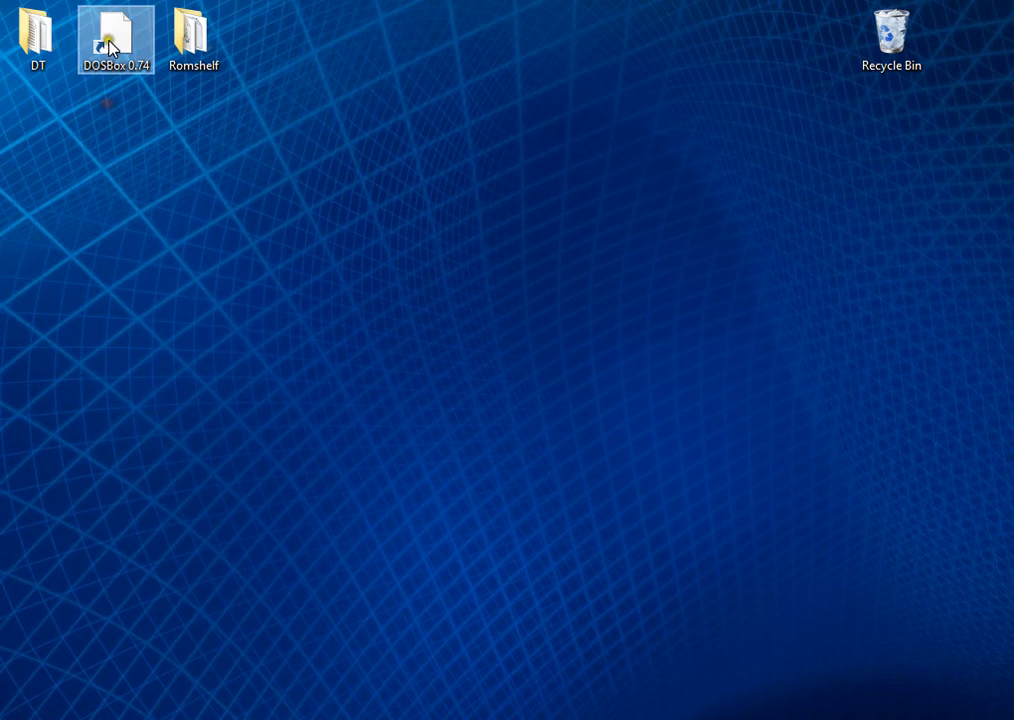
click(106, 166)
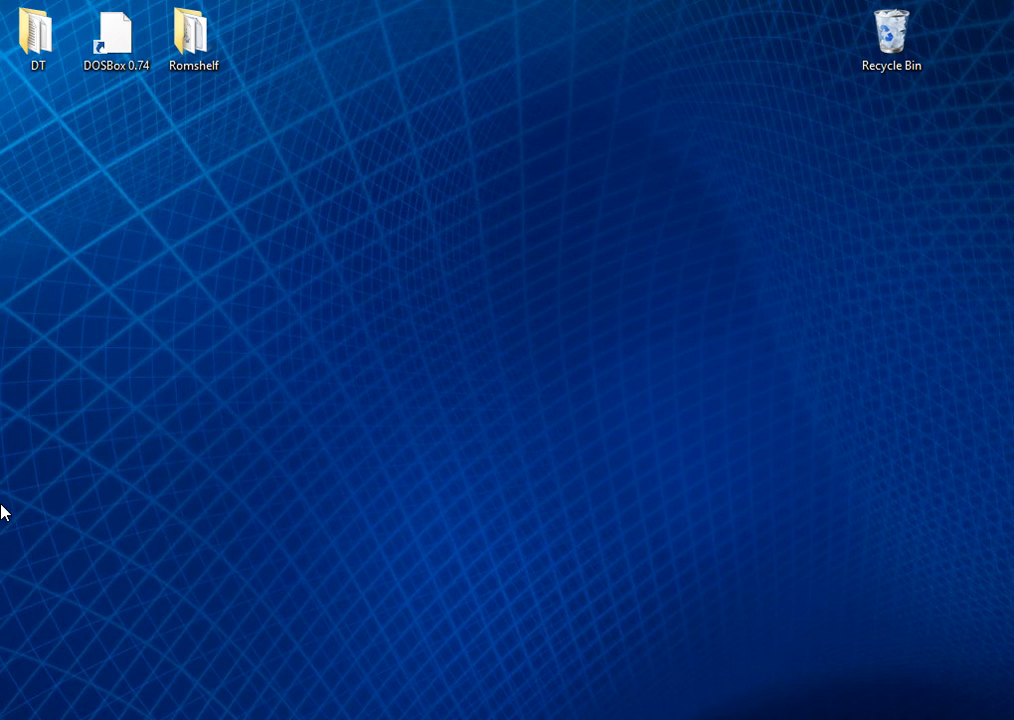
drag(157, 120, 155, 160)
click(79, 96)
drag(80, 97, 141, 137)
click(360, 718)
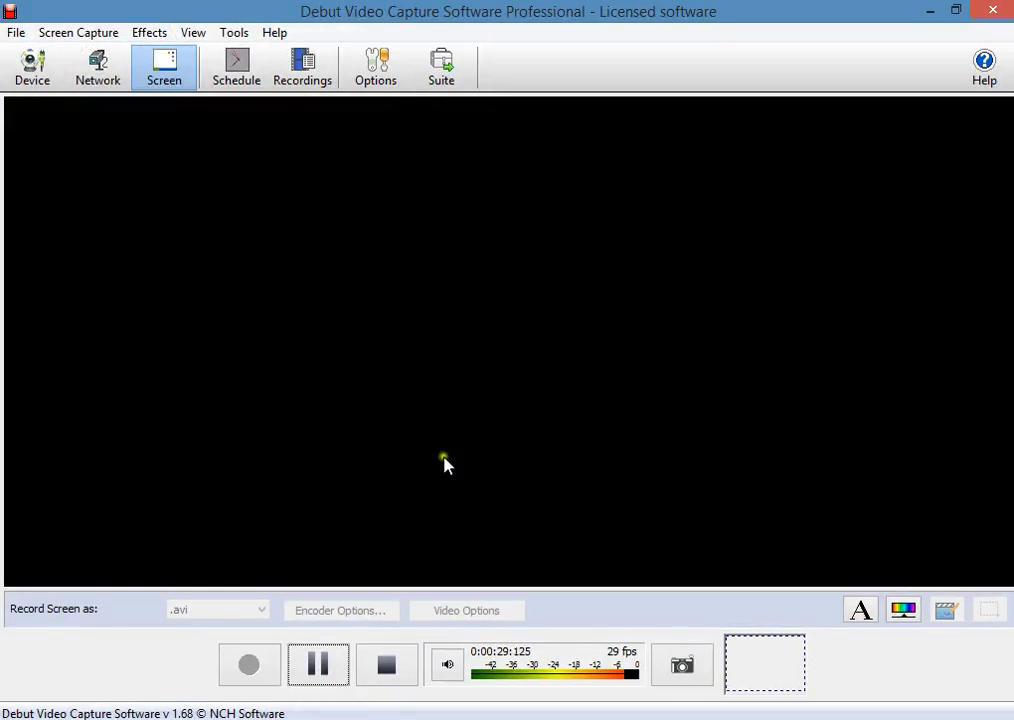
click(931, 12)
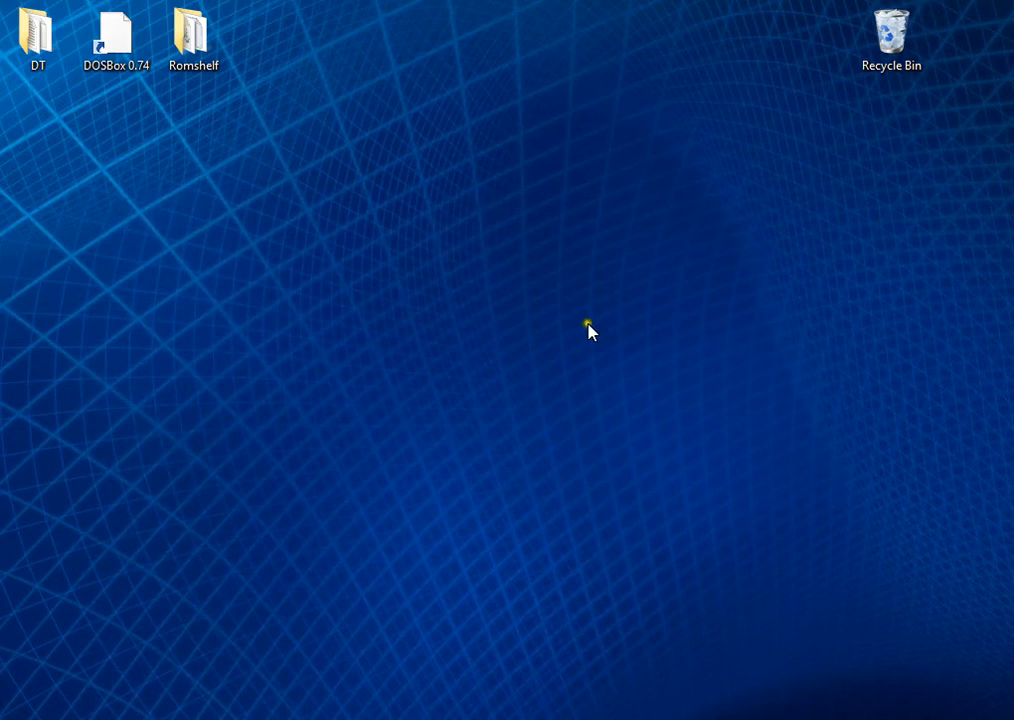
click(177, 124)
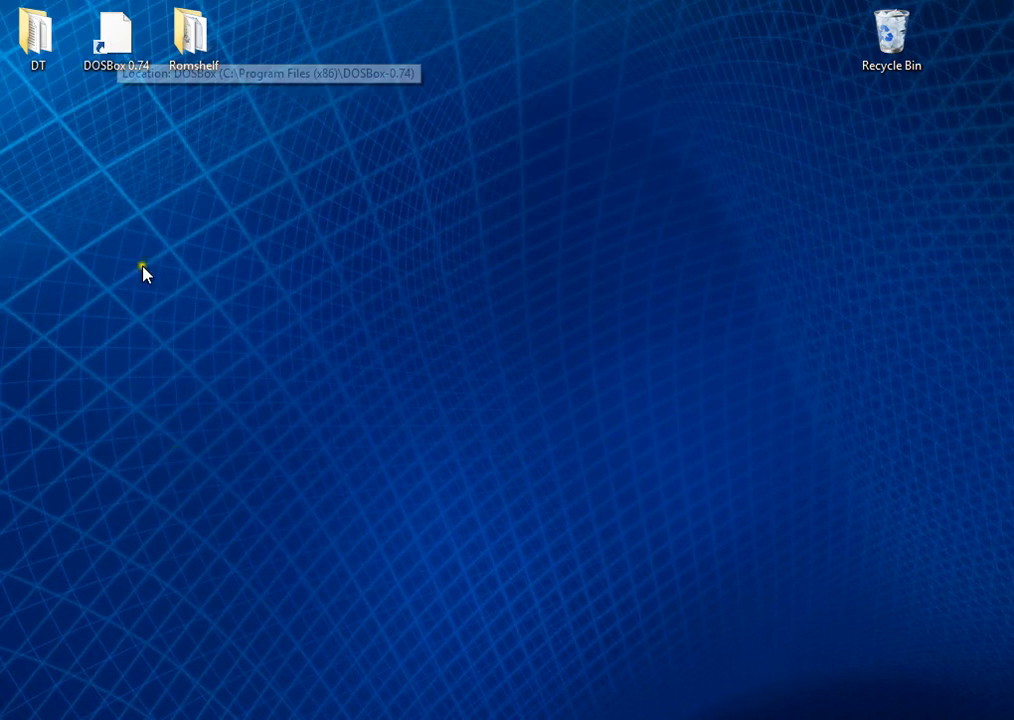
Step: Open the C:\Arcade\EMU\DOS folder in a maximized File Explorer window
key(super+e)
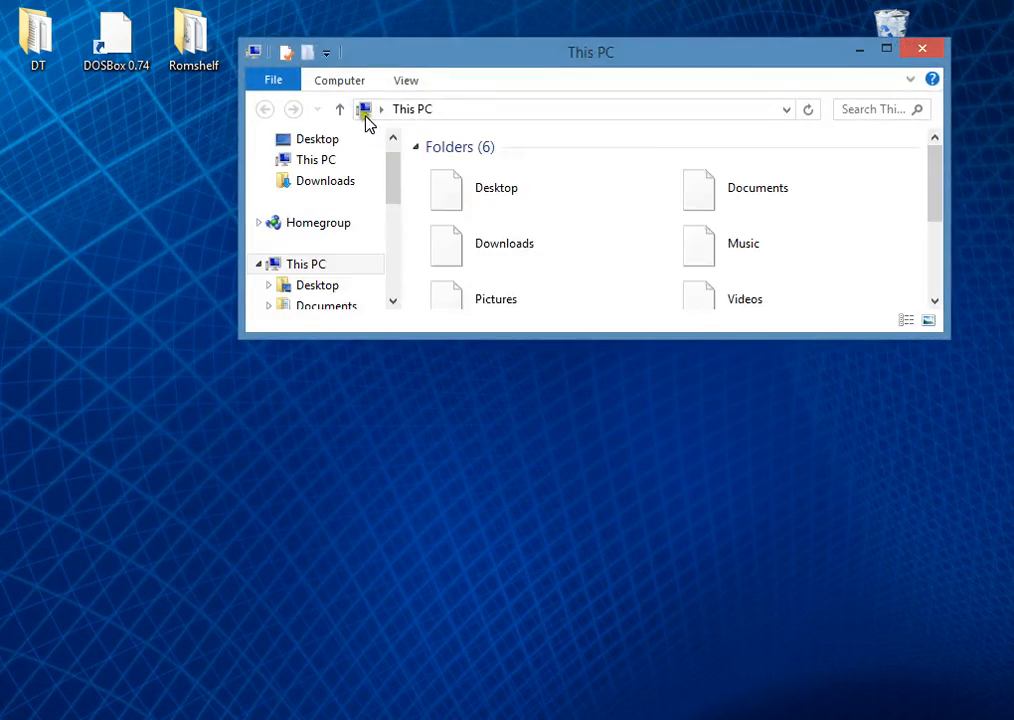
drag(419, 57, 484, 1)
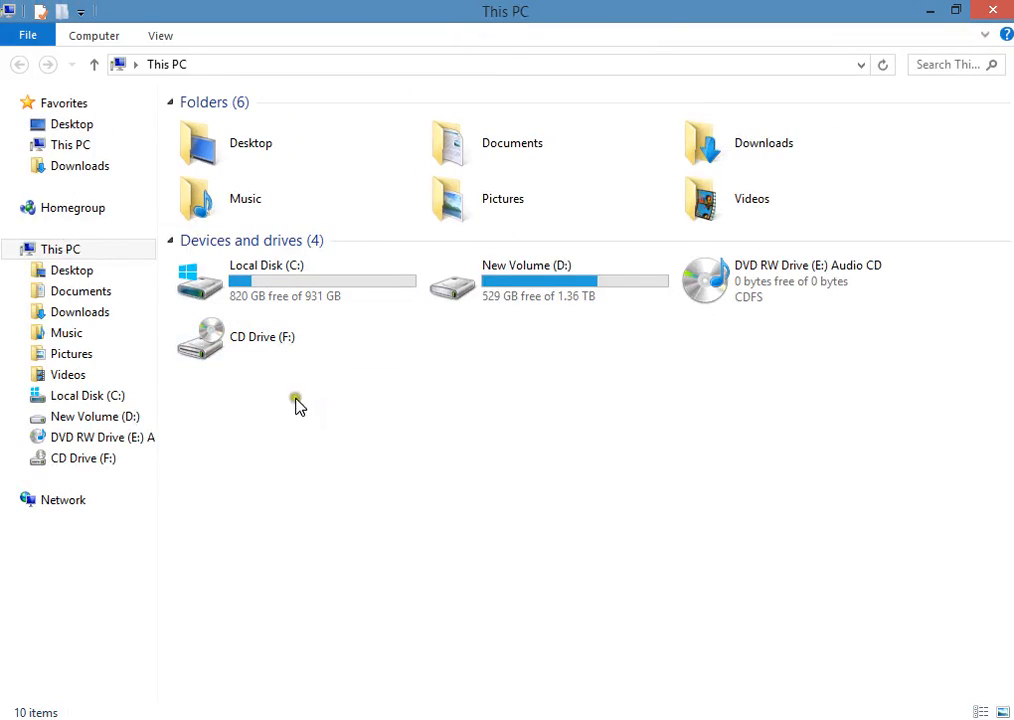
click(106, 398)
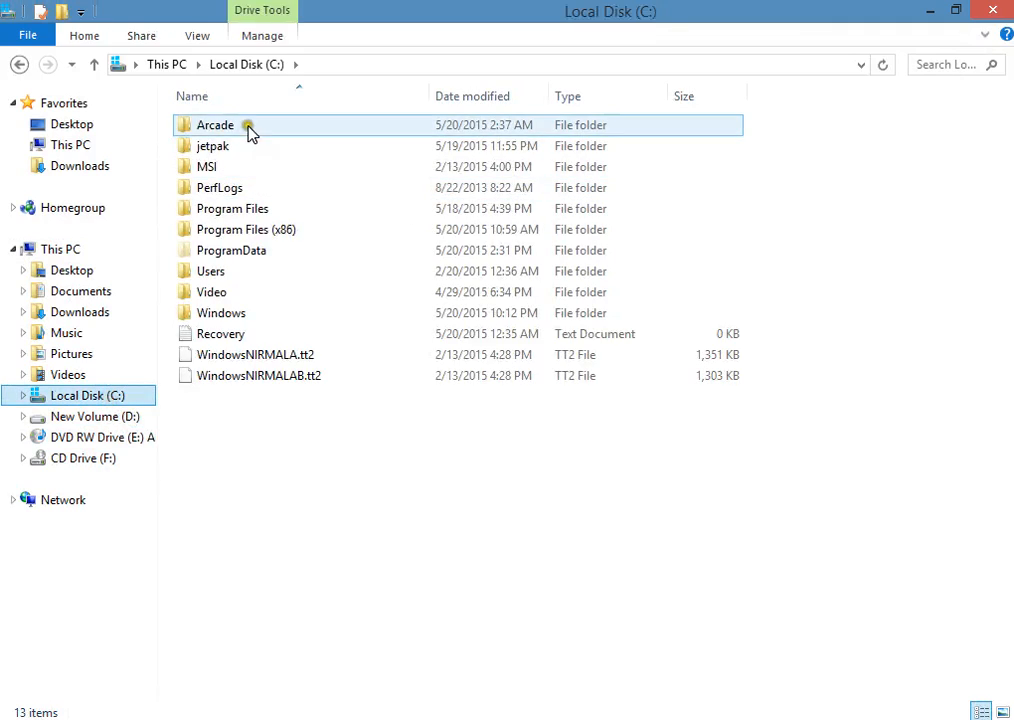
double_click(219, 128)
click(215, 150)
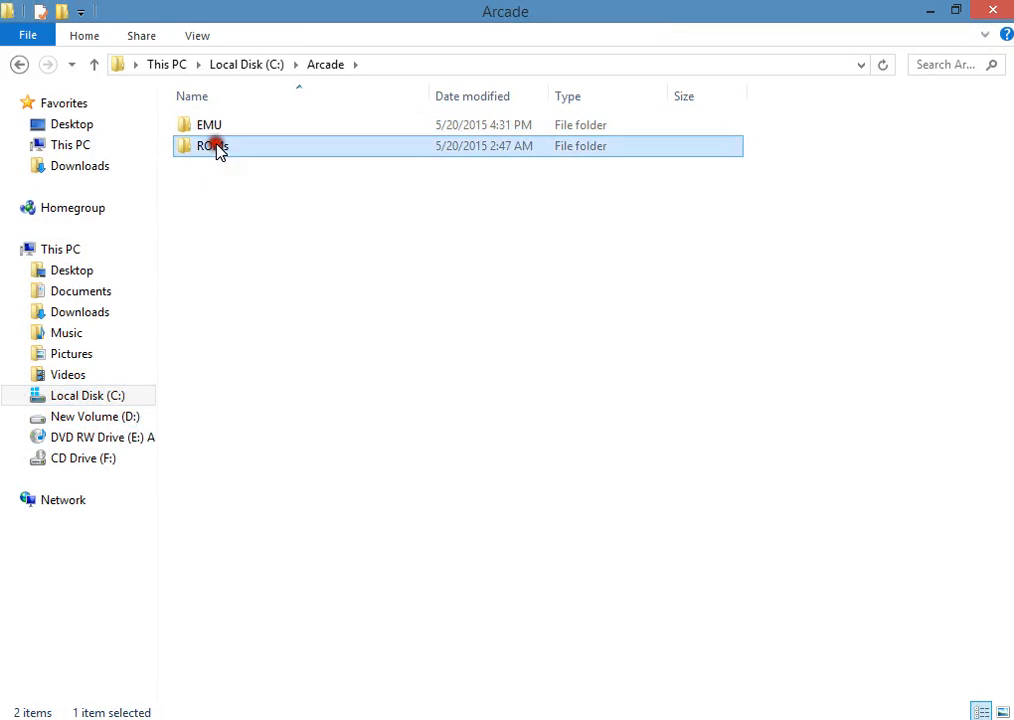
click(210, 125)
double_click(207, 127)
click(213, 128)
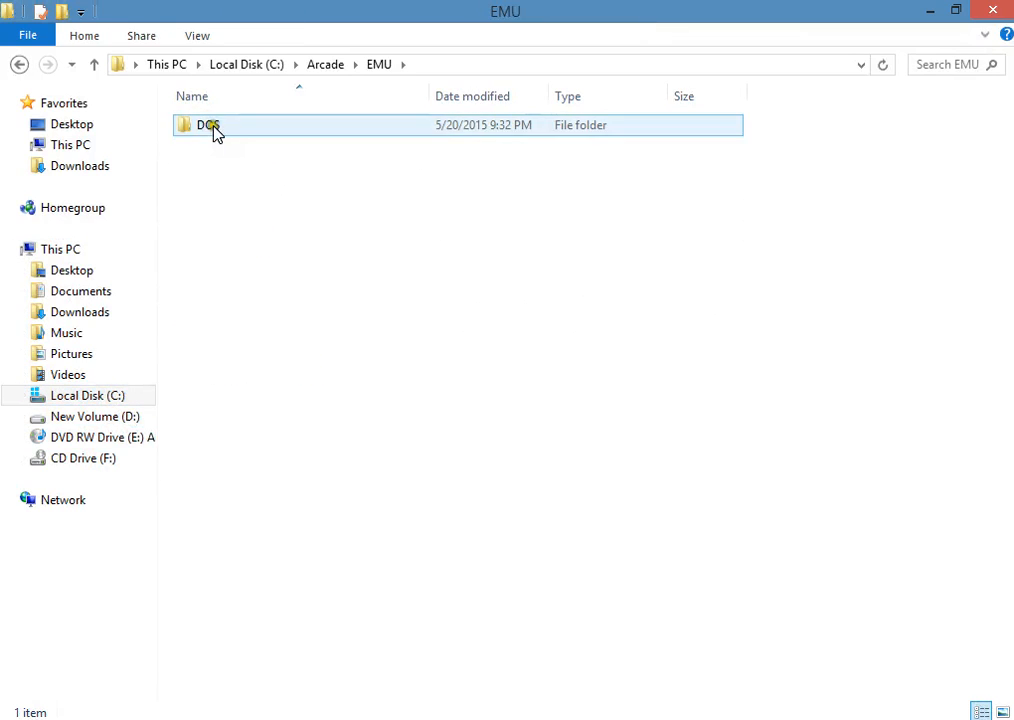
double_click(215, 130)
click(255, 338)
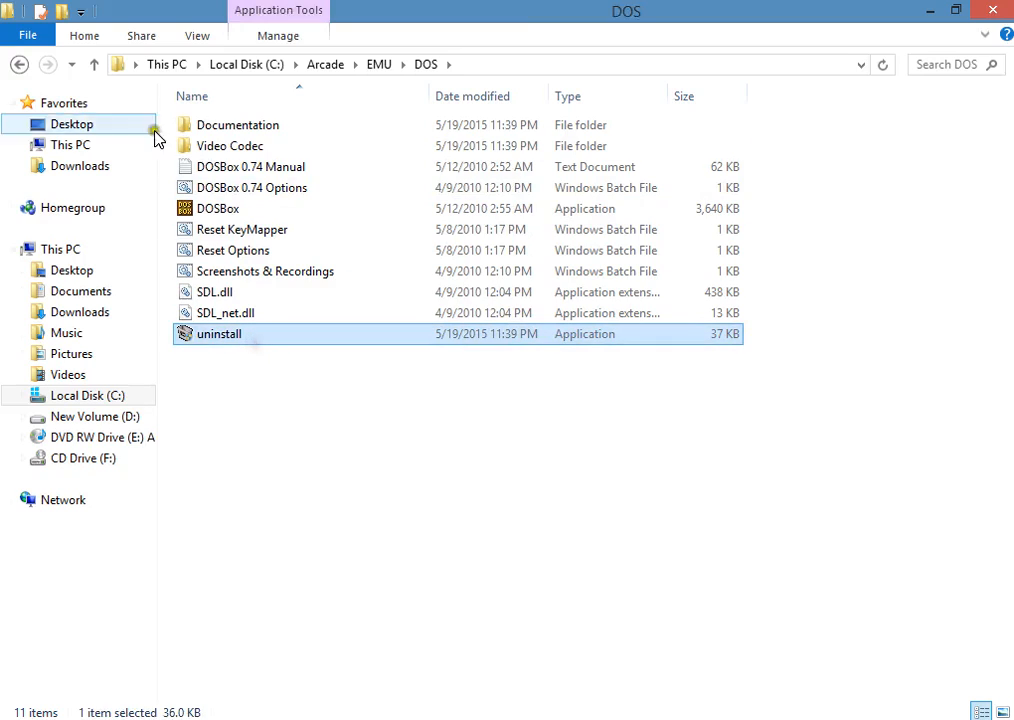
Step: Go to the Arcade\ROMs\DOS folder and delete the existing Dave CONF file there
click(19, 64)
click(19, 64)
double_click(207, 148)
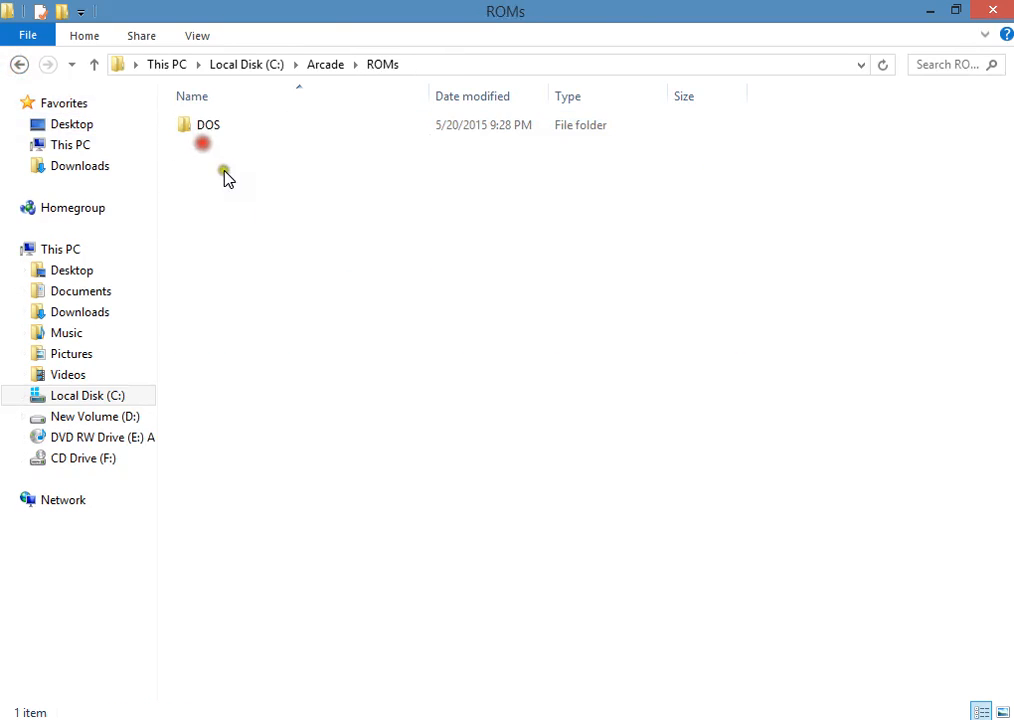
click(208, 134)
double_click(208, 134)
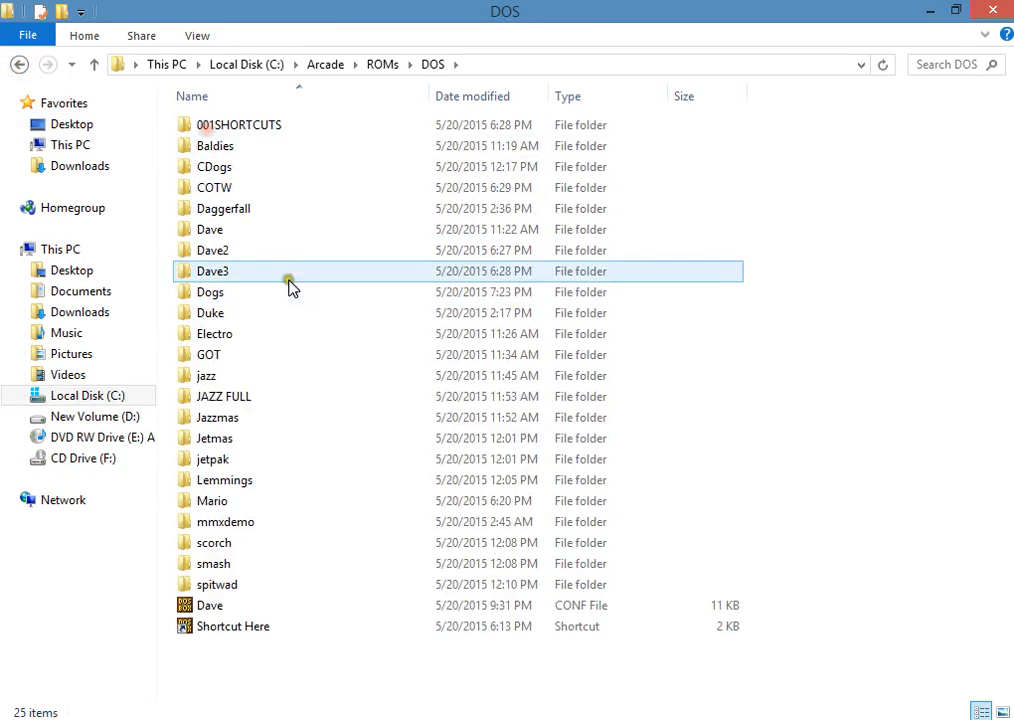
click(219, 606)
right_click(226, 605)
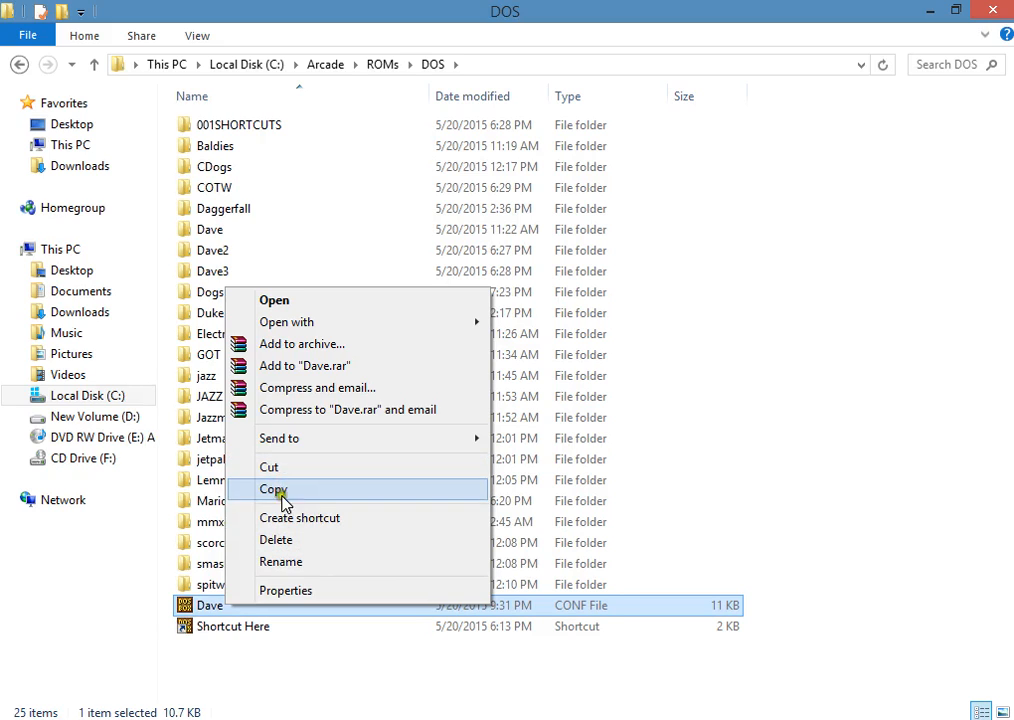
click(279, 540)
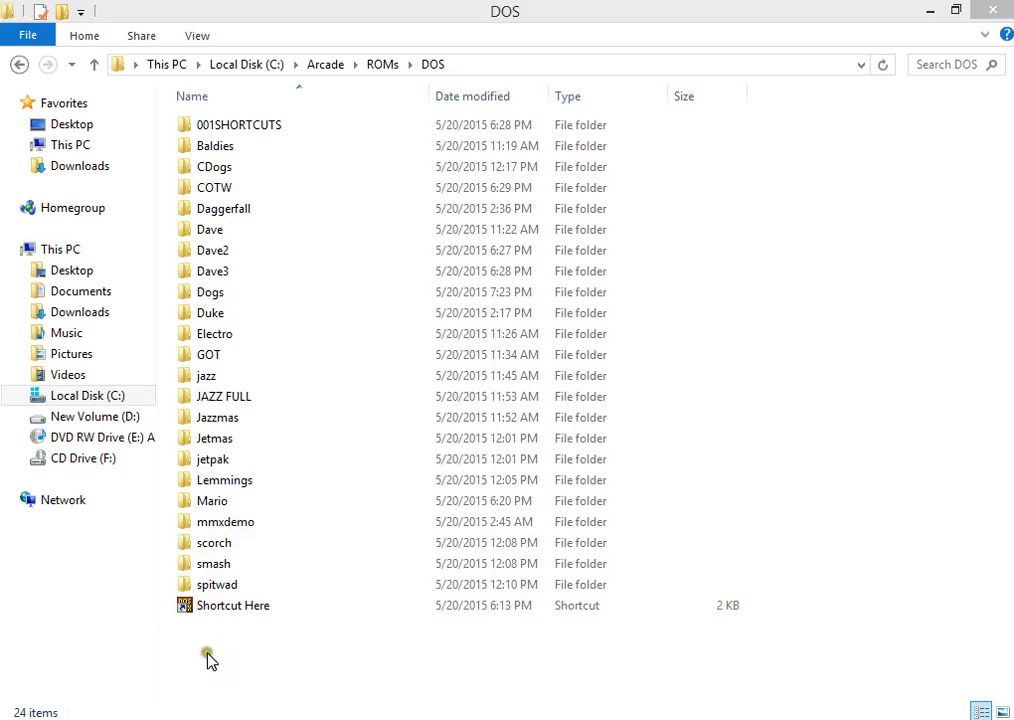
Step: Snap the folder window to half of the screen and launch DOSBox 0.74 from the desktop
drag(233, 18, 708, 262)
key(super+Right)
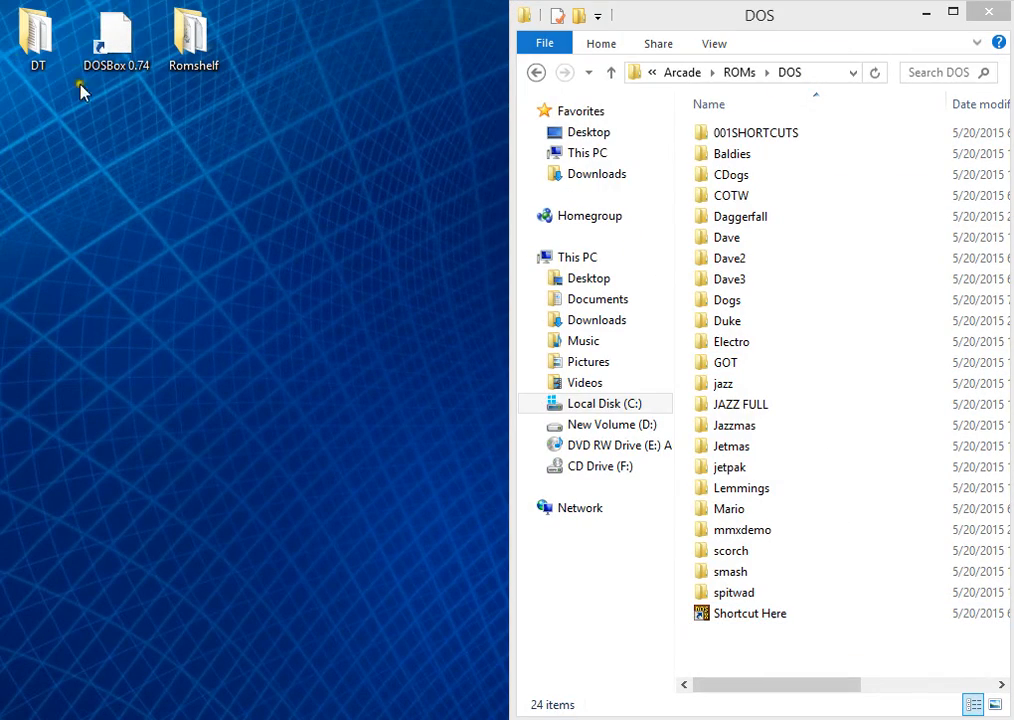
click(100, 58)
double_click(100, 58)
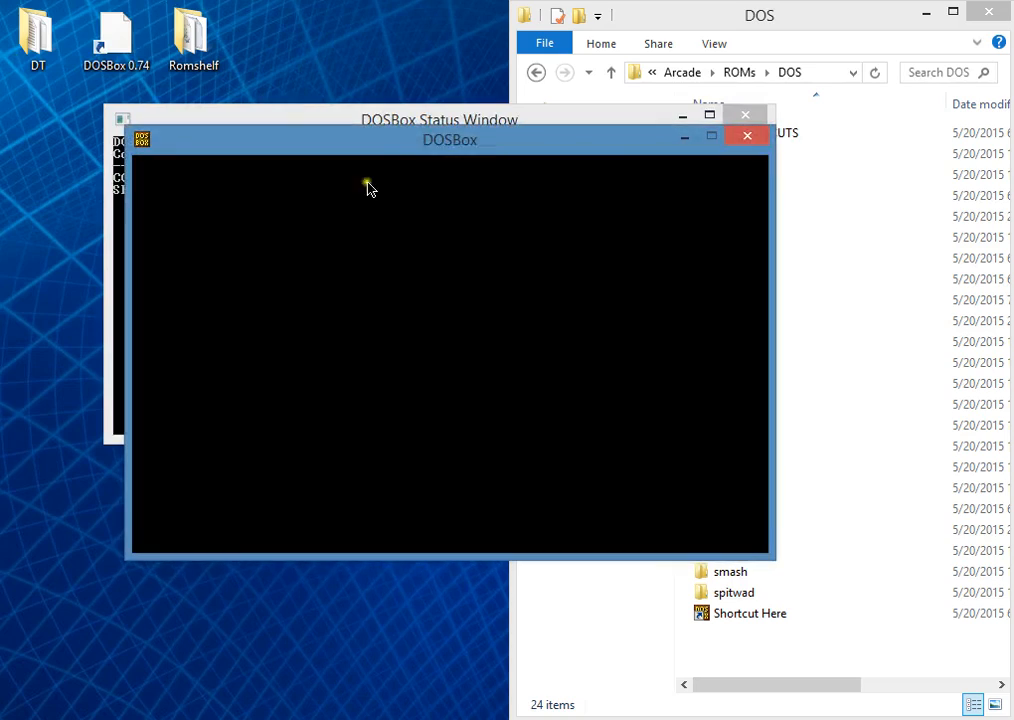
Step: Write the DOSBox configuration with the command config -writeconf Dave.conf and close DOSBox
drag(363, 146, 198, 104)
click(502, 509)
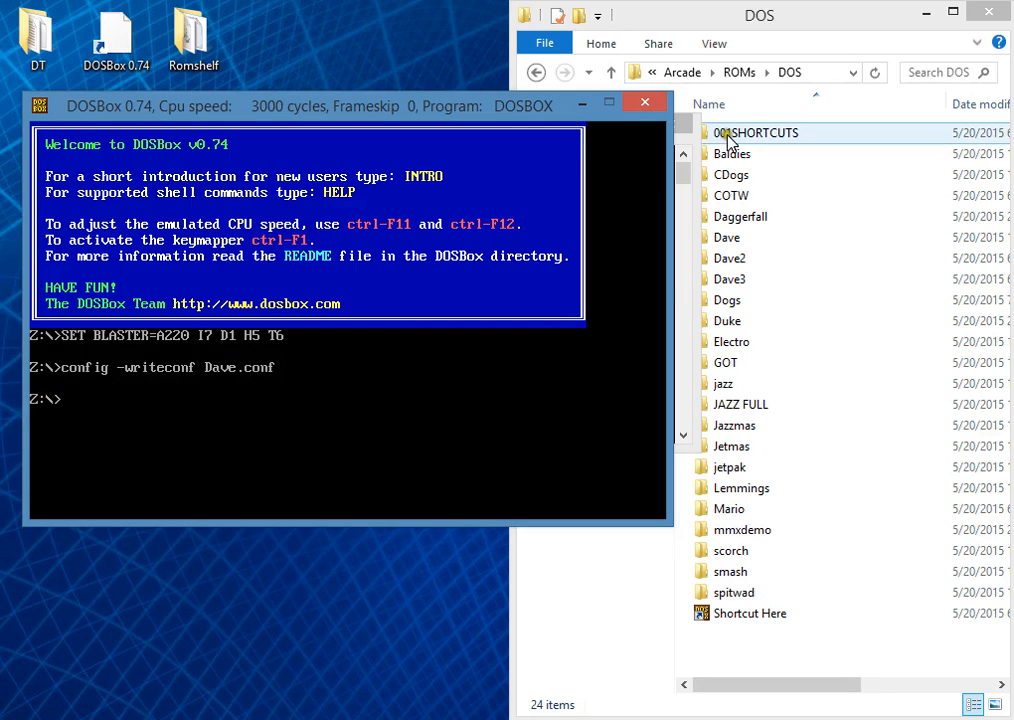
click(645, 102)
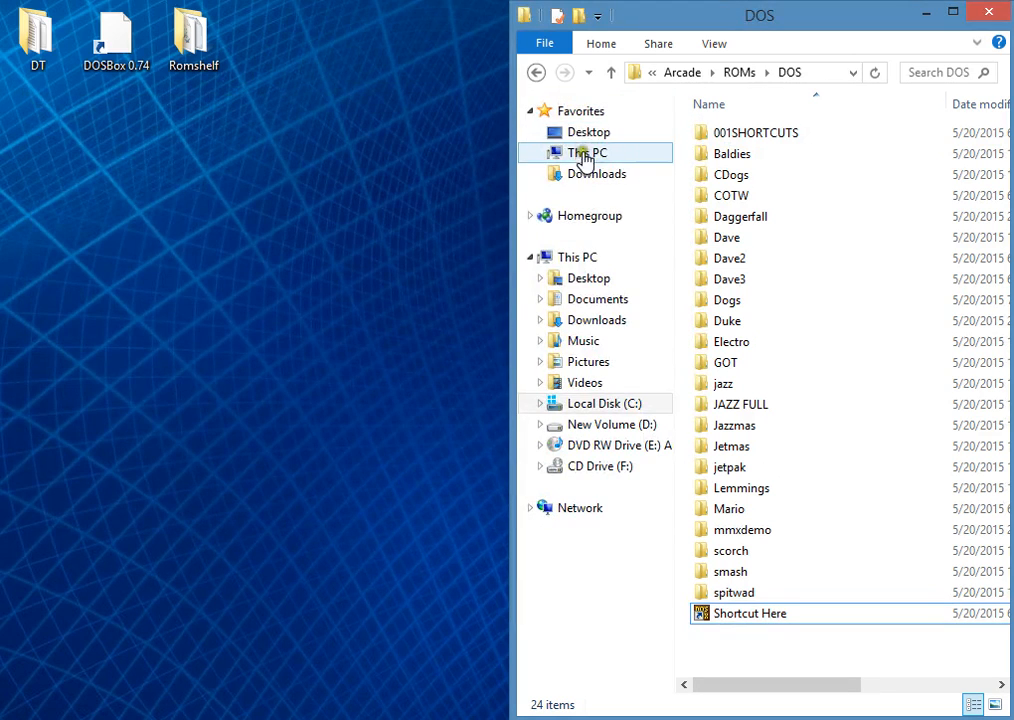
Step: Open the Arcade\EMU\DOS folder, maximize the window and select the new Dave CONF file
click(535, 73)
click(535, 73)
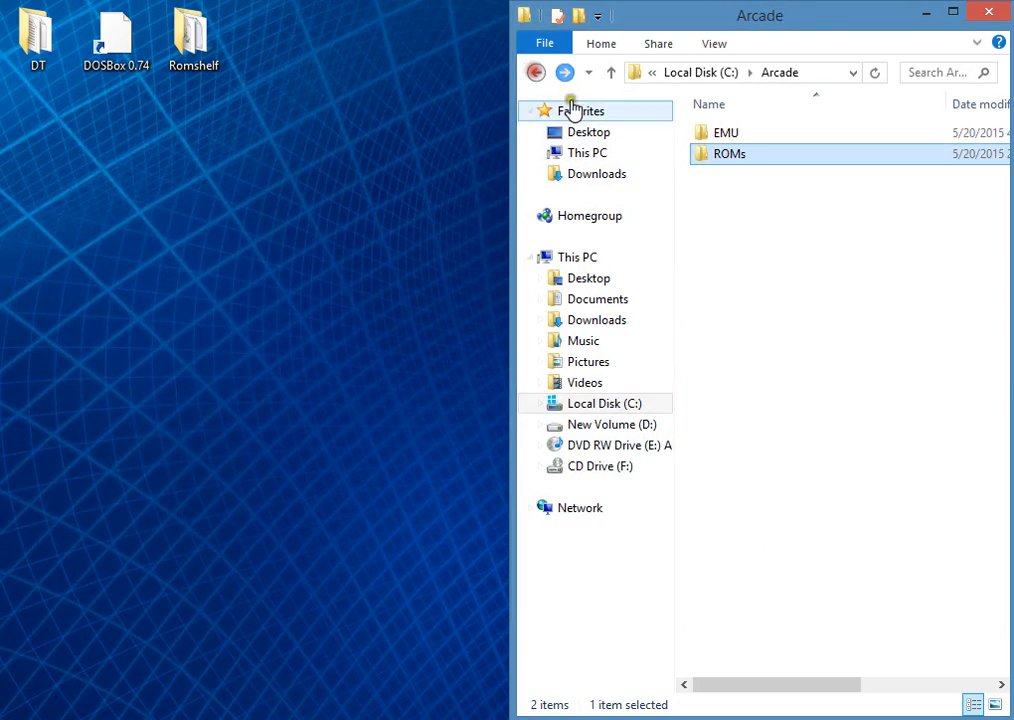
double_click(737, 132)
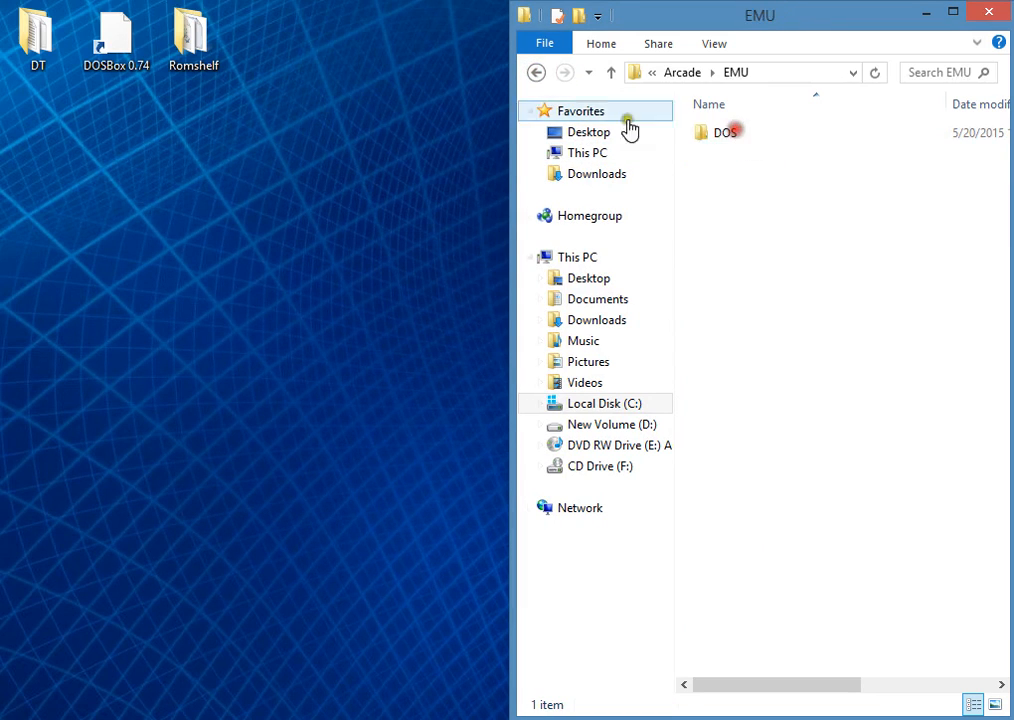
double_click(728, 138)
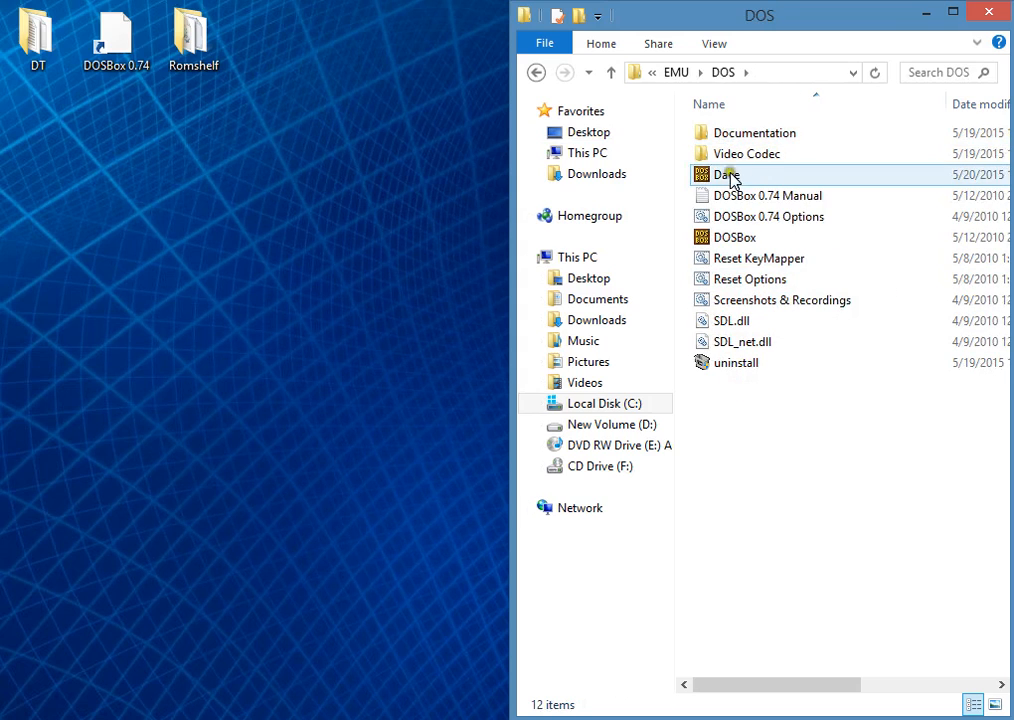
right_click(727, 177)
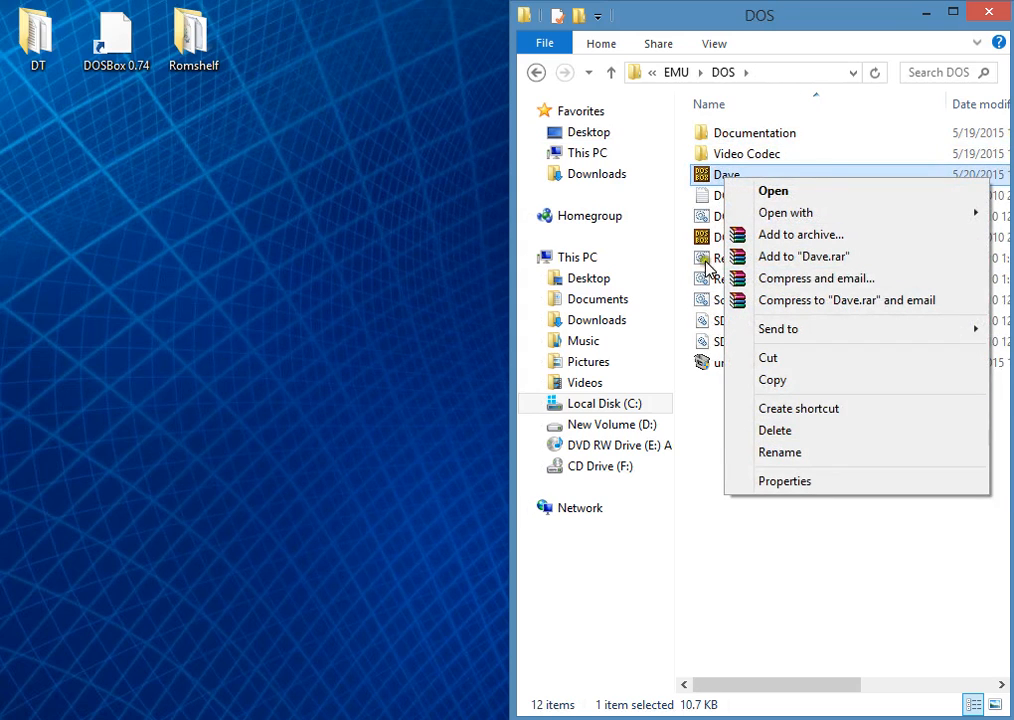
click(704, 403)
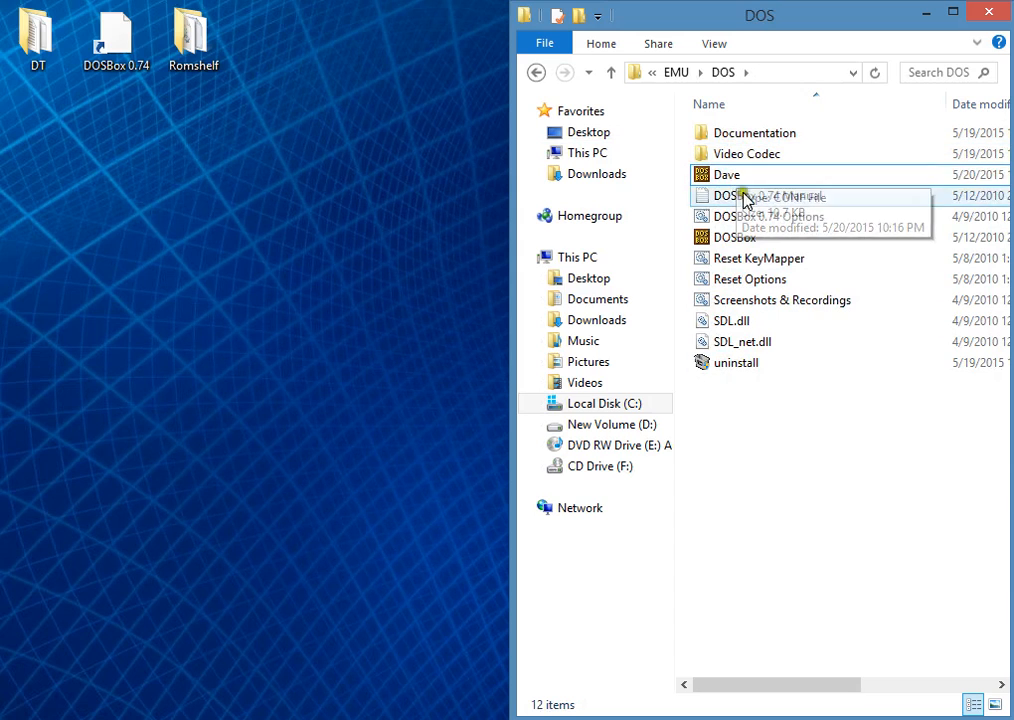
click(735, 180)
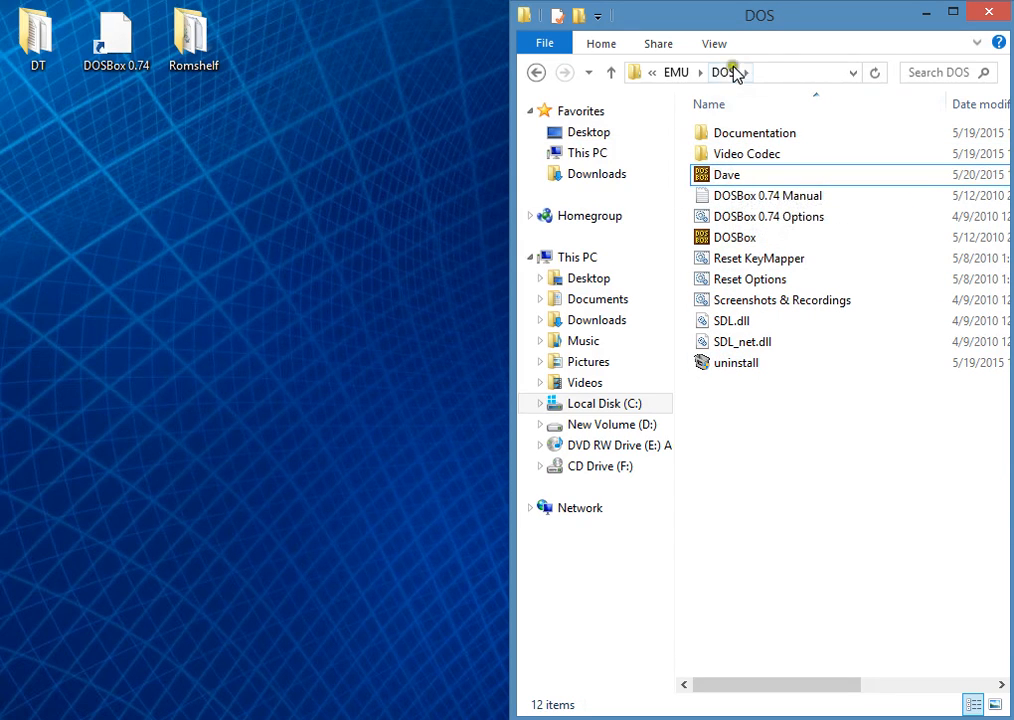
drag(747, 22, 530, 2)
click(584, 166)
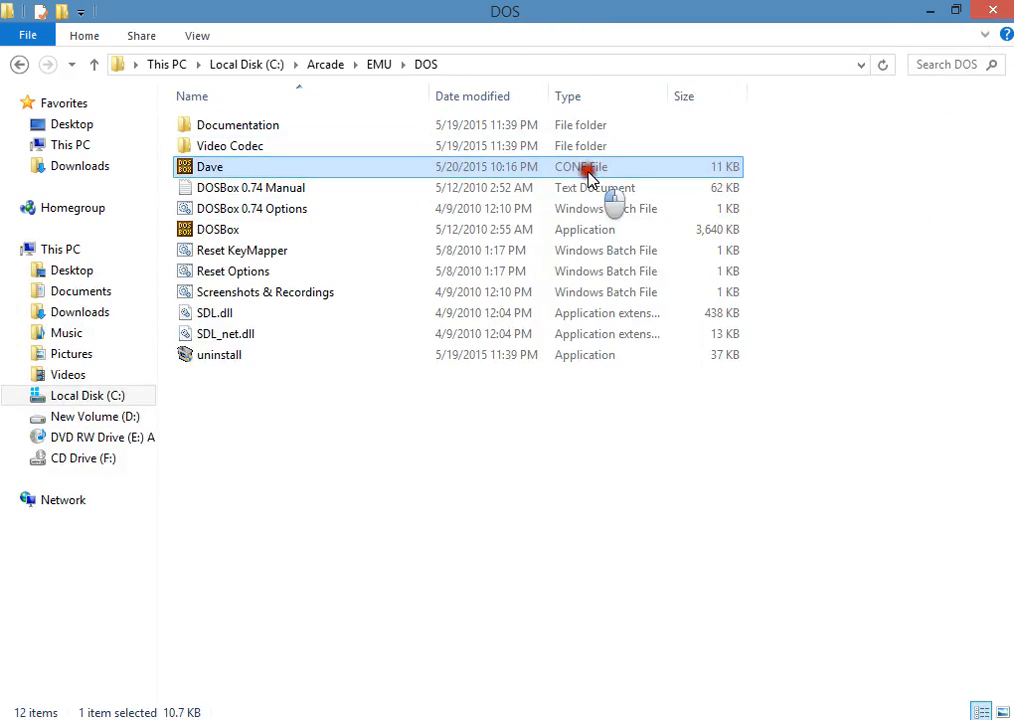
Step: Move the Dave CONF file from Arcade\EMU\DOS to the Arcade\ROMs\DOS folder
right_click(210, 168)
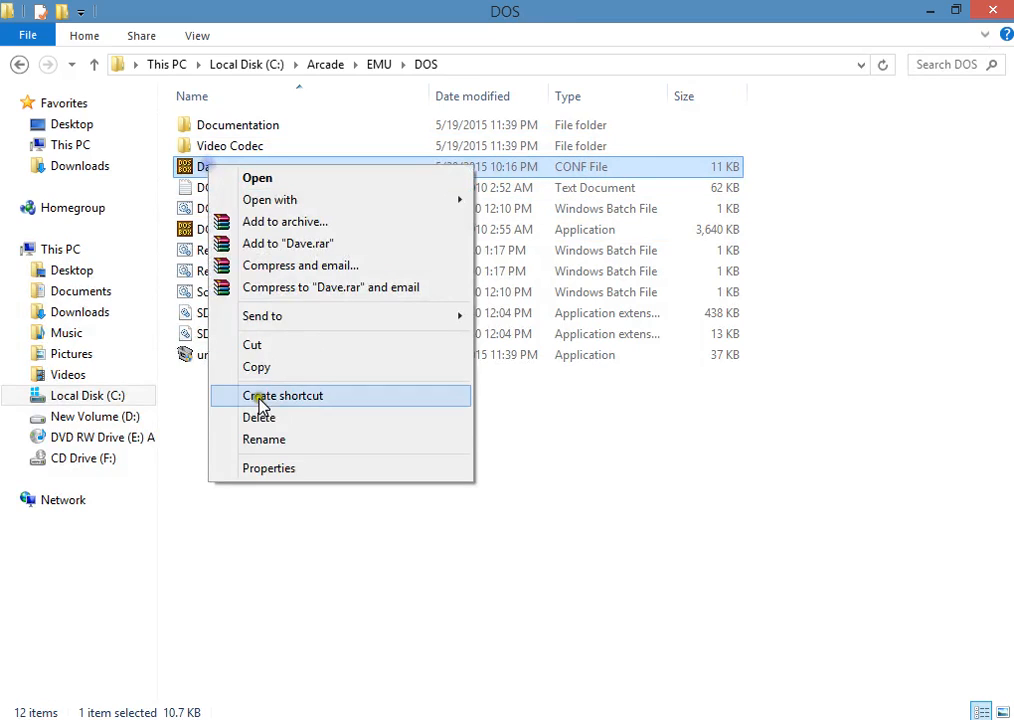
click(266, 346)
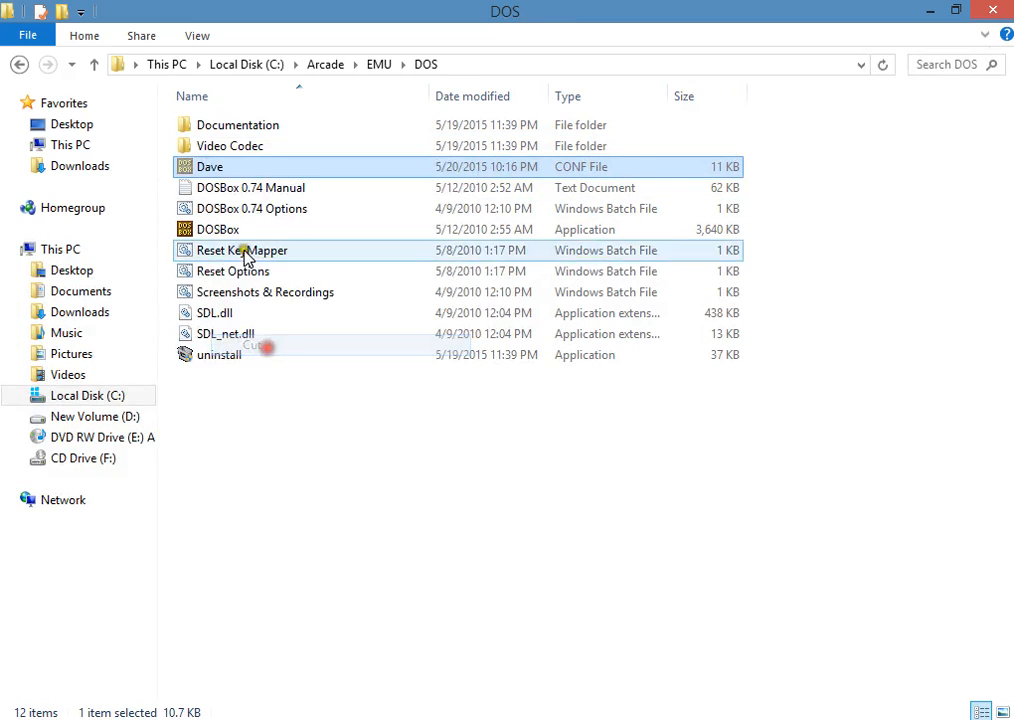
click(19, 64)
click(21, 65)
double_click(215, 146)
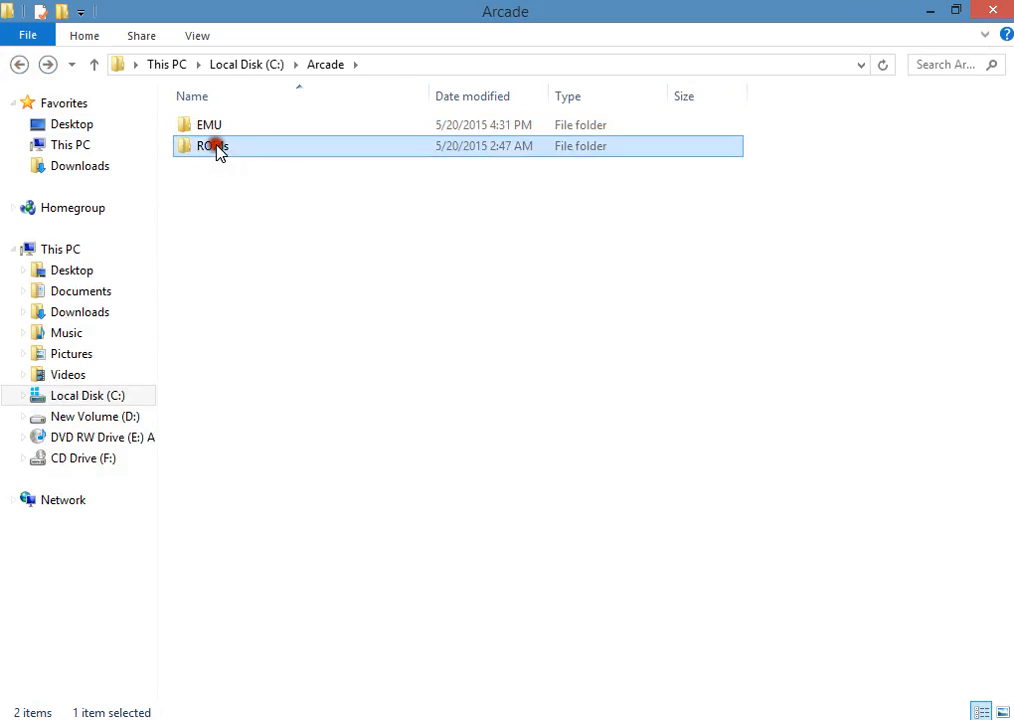
double_click(208, 127)
click(314, 648)
right_click(248, 630)
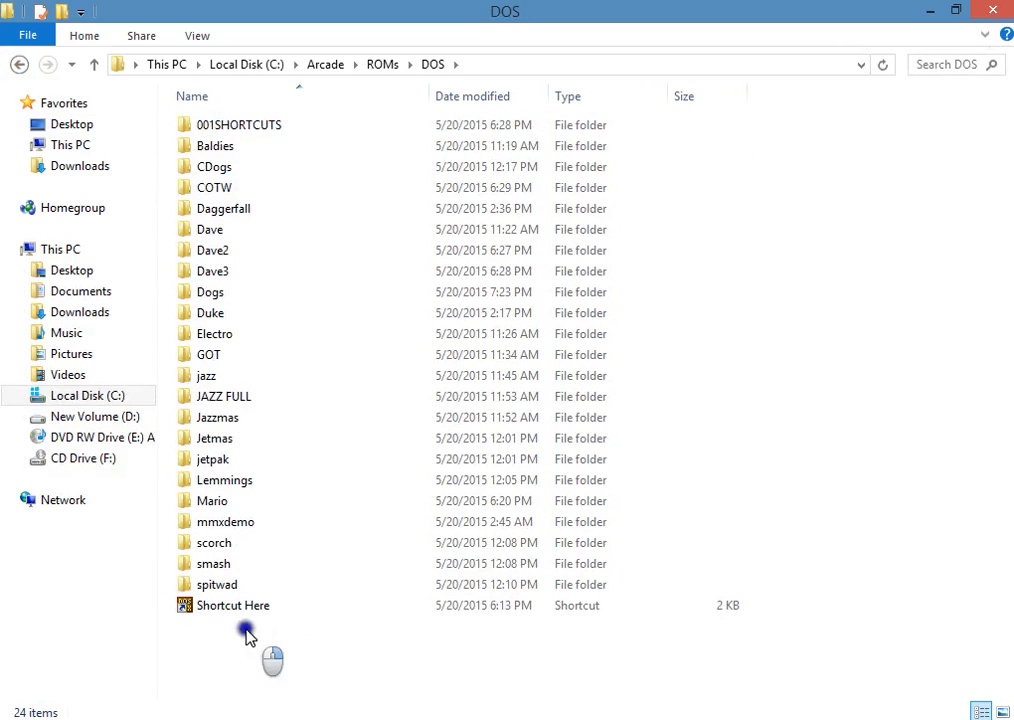
click(300, 484)
click(254, 655)
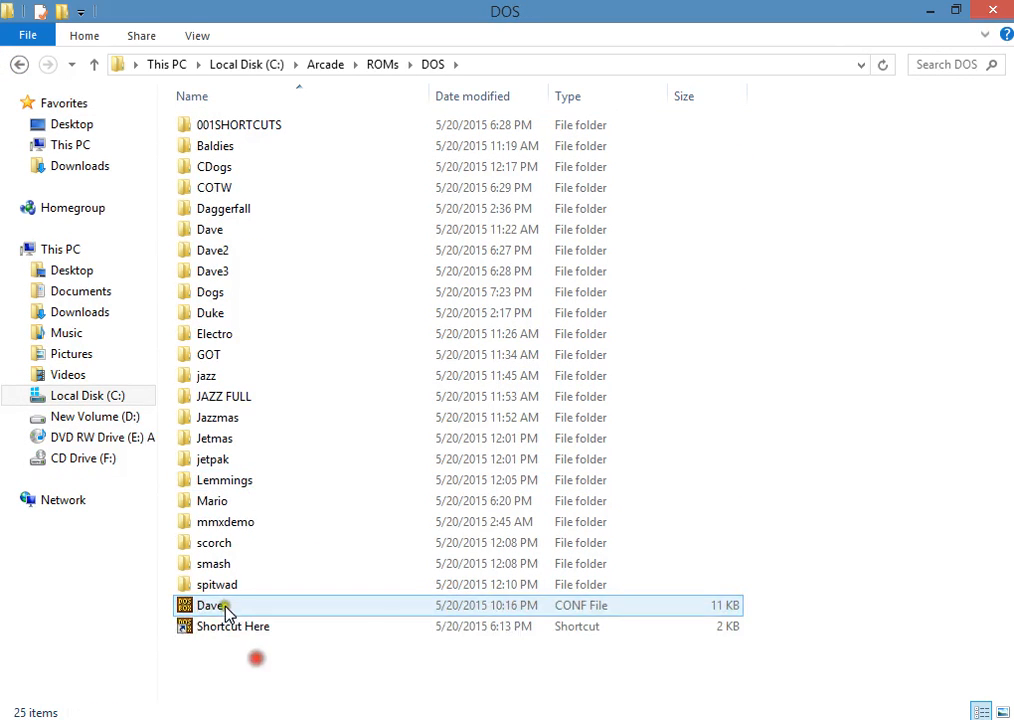
drag(761, 131, 337, 595)
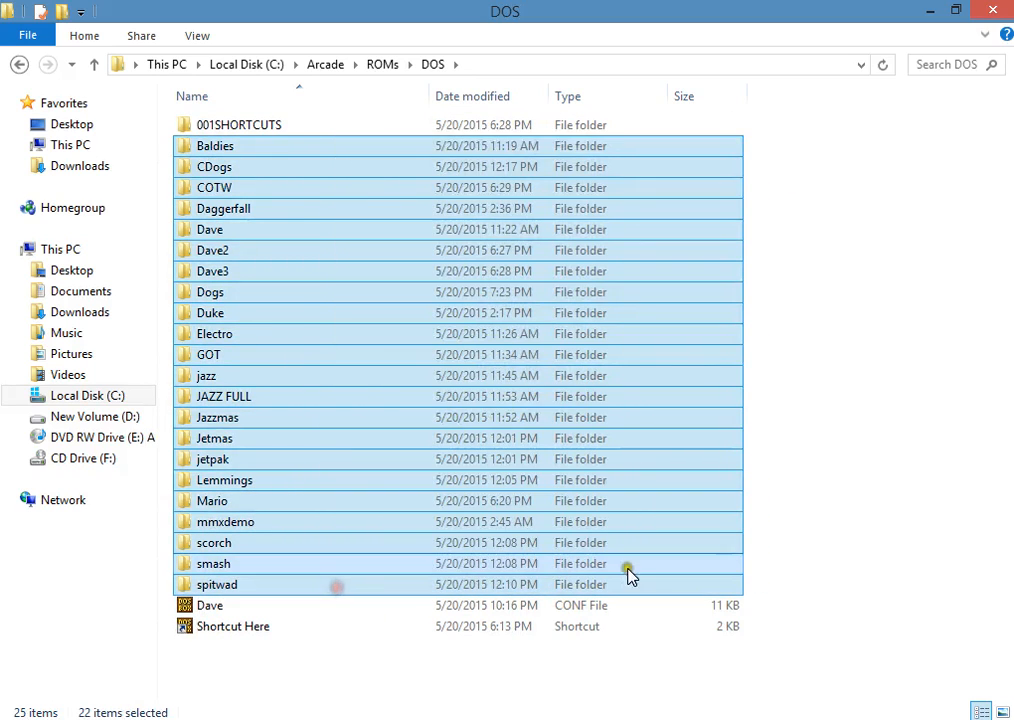
click(575, 604)
click(552, 670)
click(563, 604)
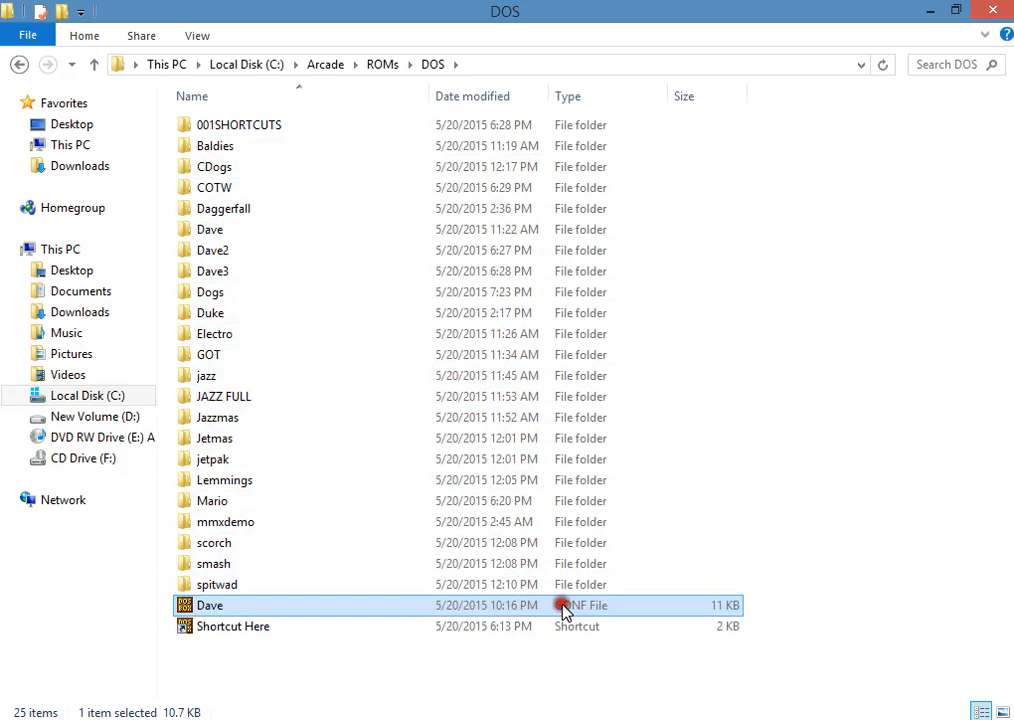
click(562, 668)
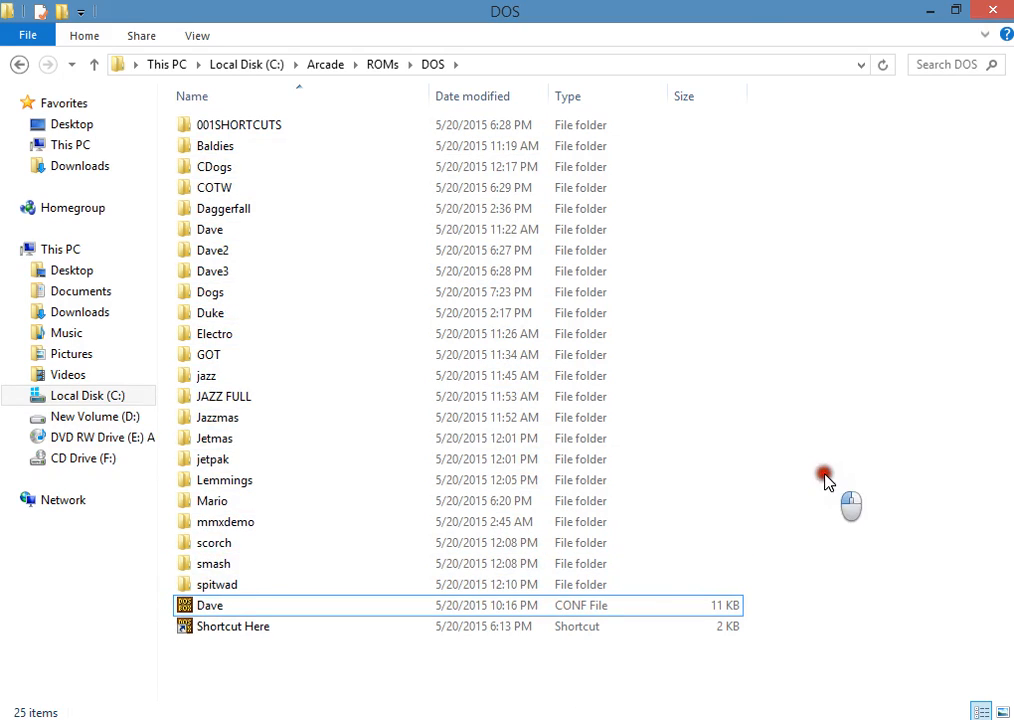
Step: Open the Dave CONF file in Notepad and place the cursor below the comment lines of the [autoexec] section at the end
click(220, 607)
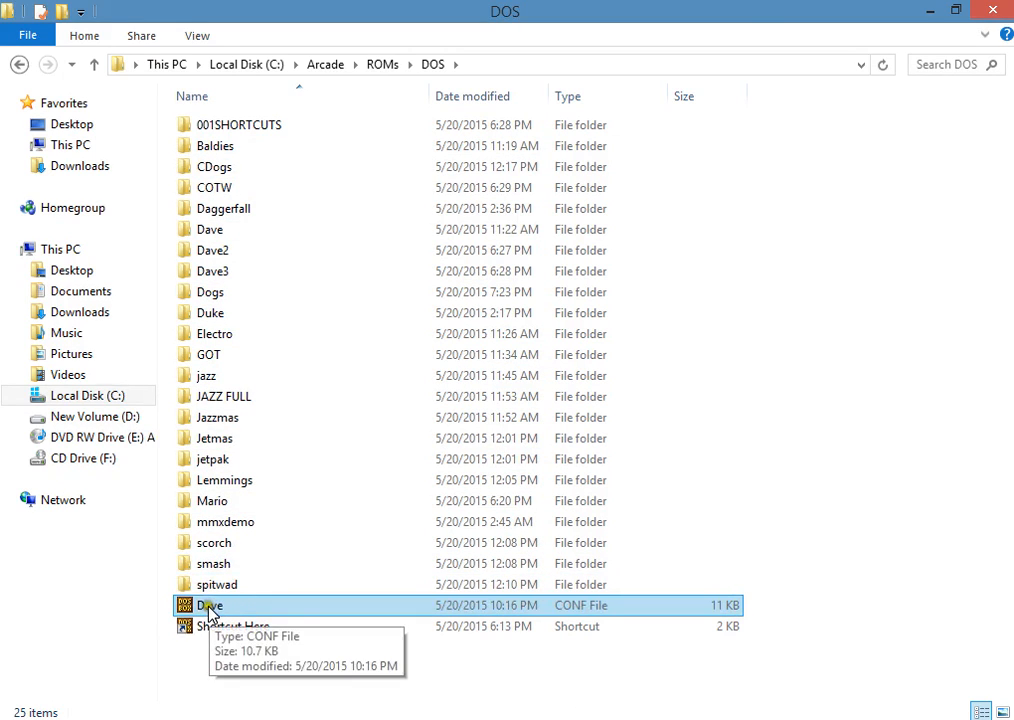
right_click(209, 606)
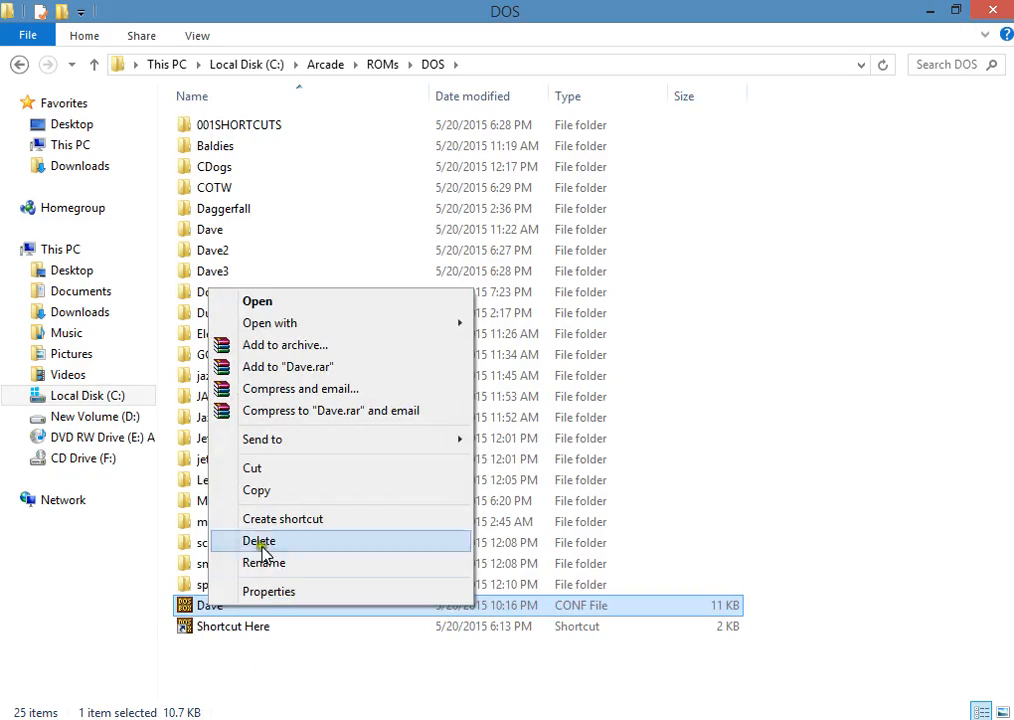
click(285, 323)
click(541, 348)
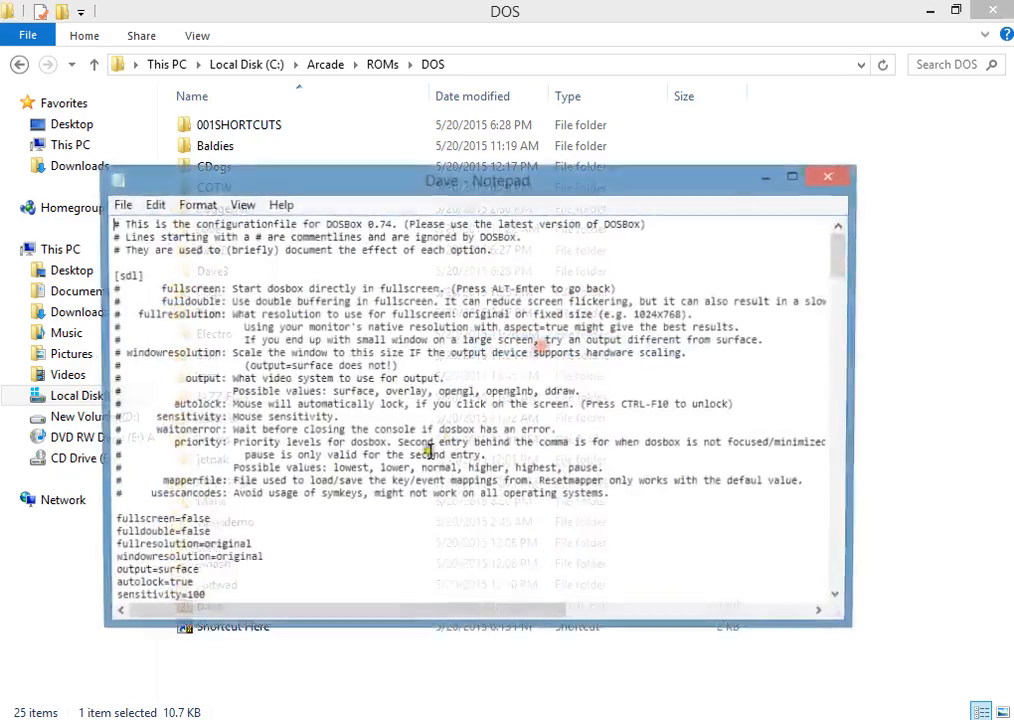
drag(846, 268, 840, 598)
click(145, 571)
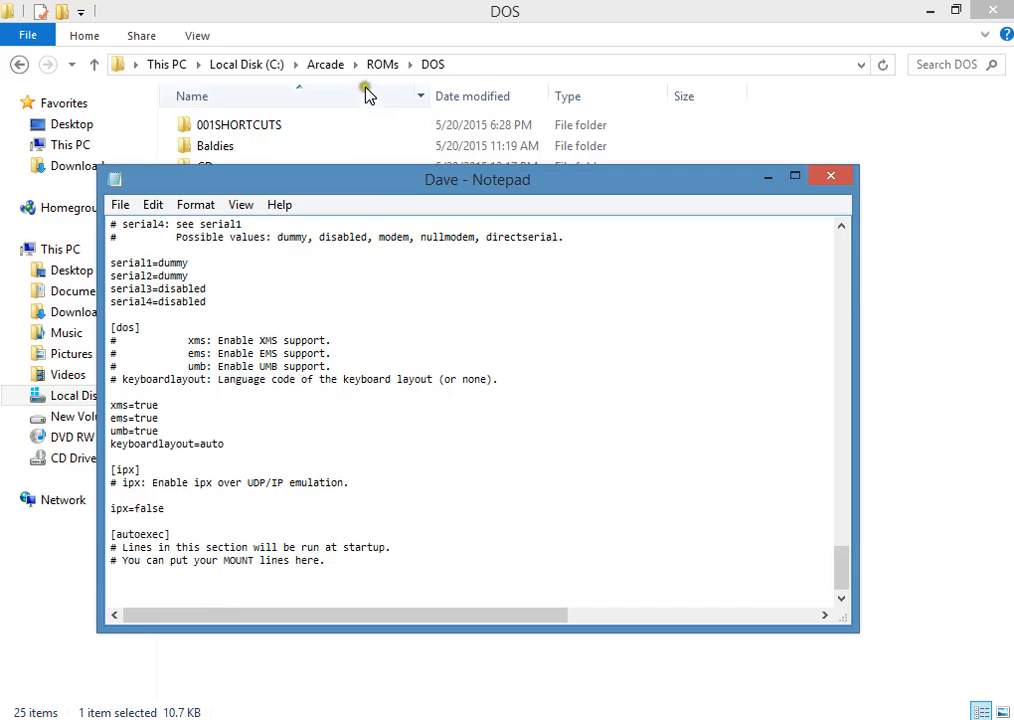
Step: Move the Notepad window clear of the folder list and begin the [autoexec] mount line with mount G
drag(384, 186, 485, 254)
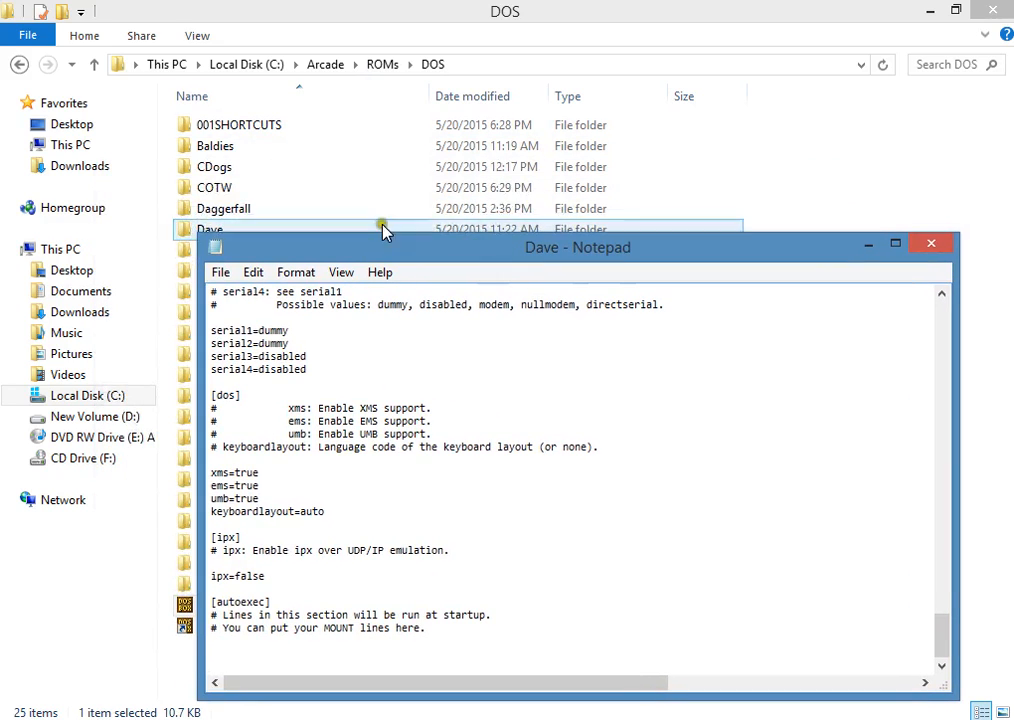
click(212, 643)
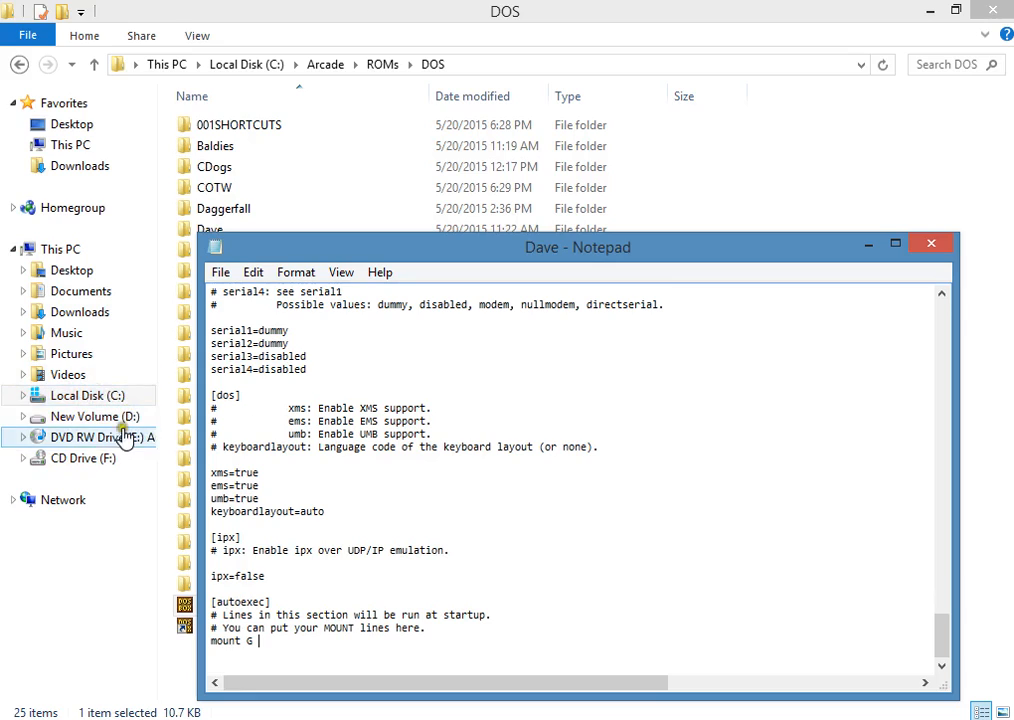
click(262, 643)
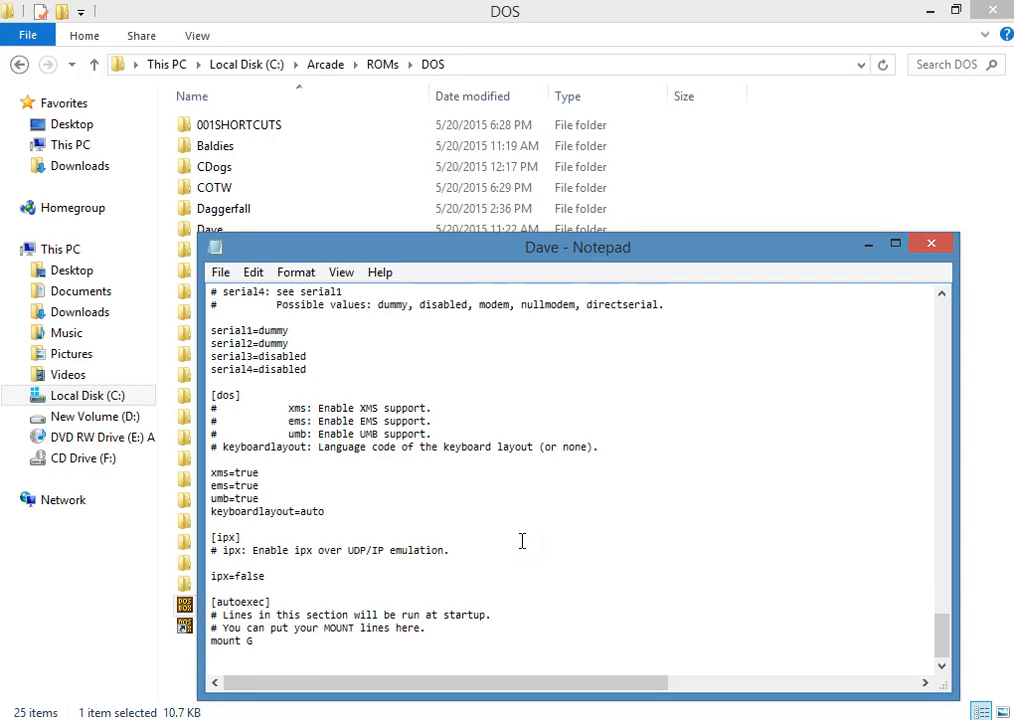
Step: Open the Dave game folder and copy its full path, C:\Arcade\ROMs\DOS\Dave
click(385, 11)
double_click(218, 233)
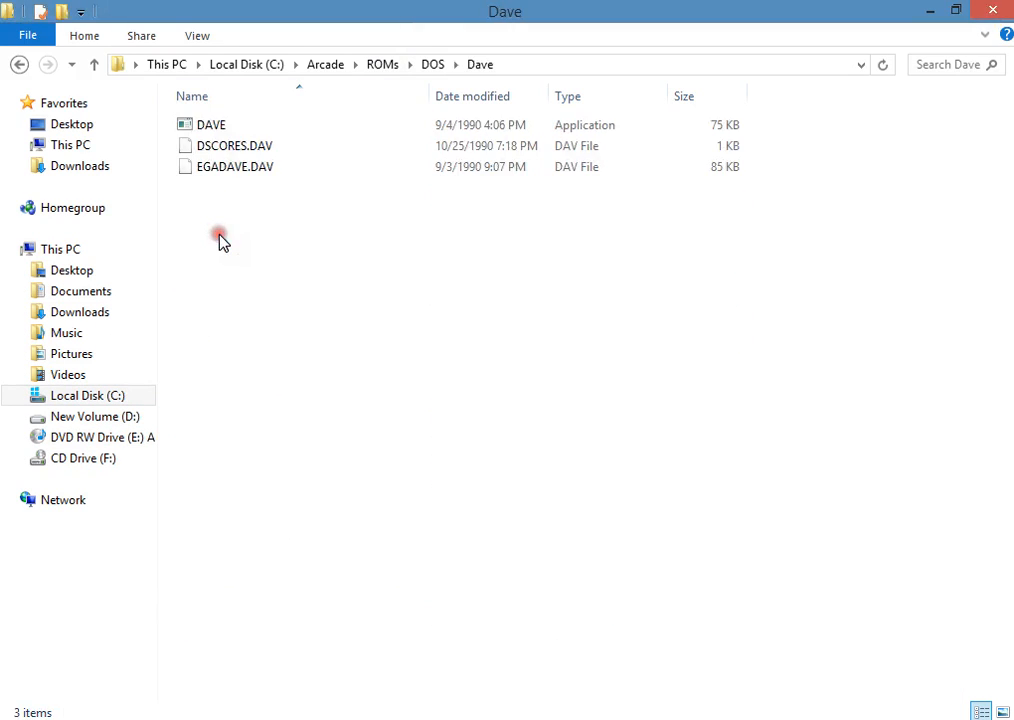
click(512, 64)
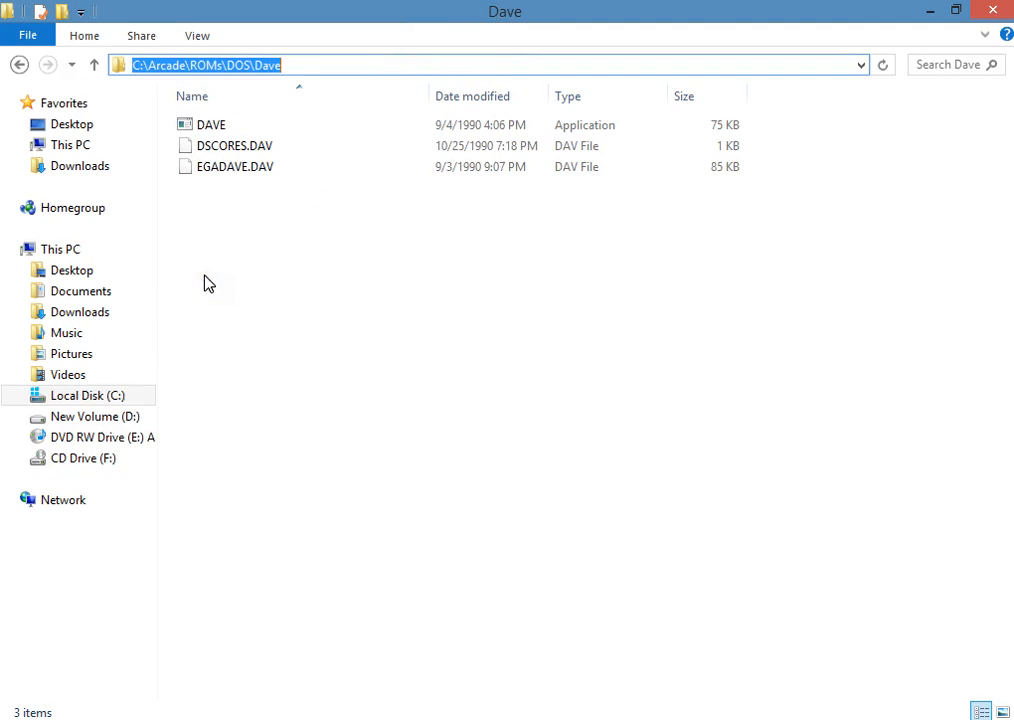
click(318, 68)
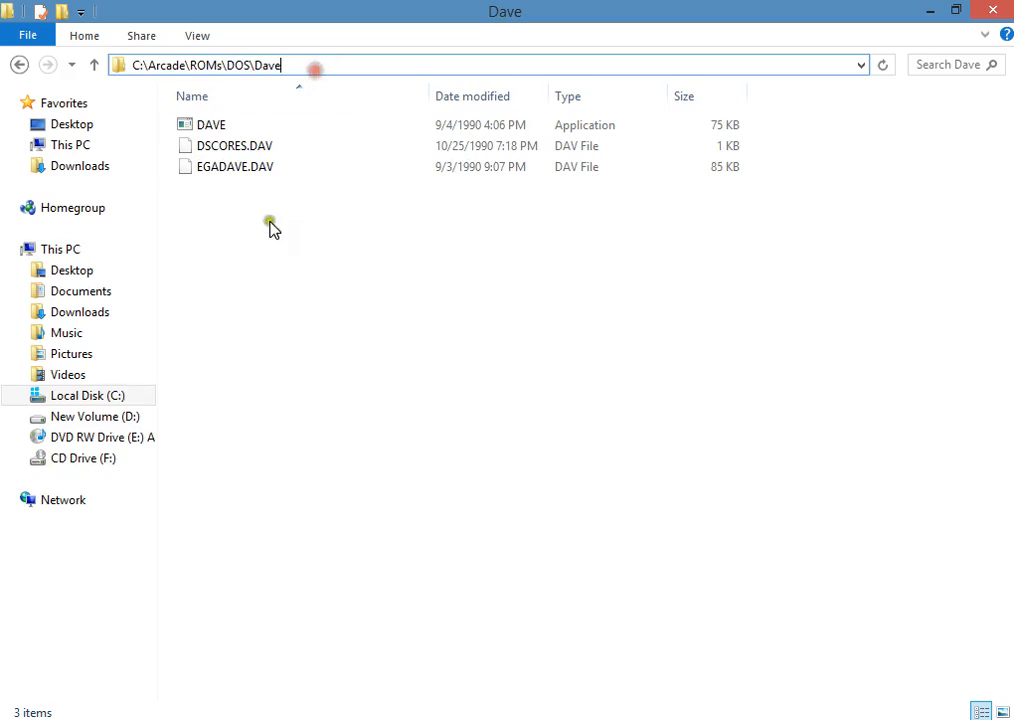
drag(298, 68, 100, 60)
click(224, 274)
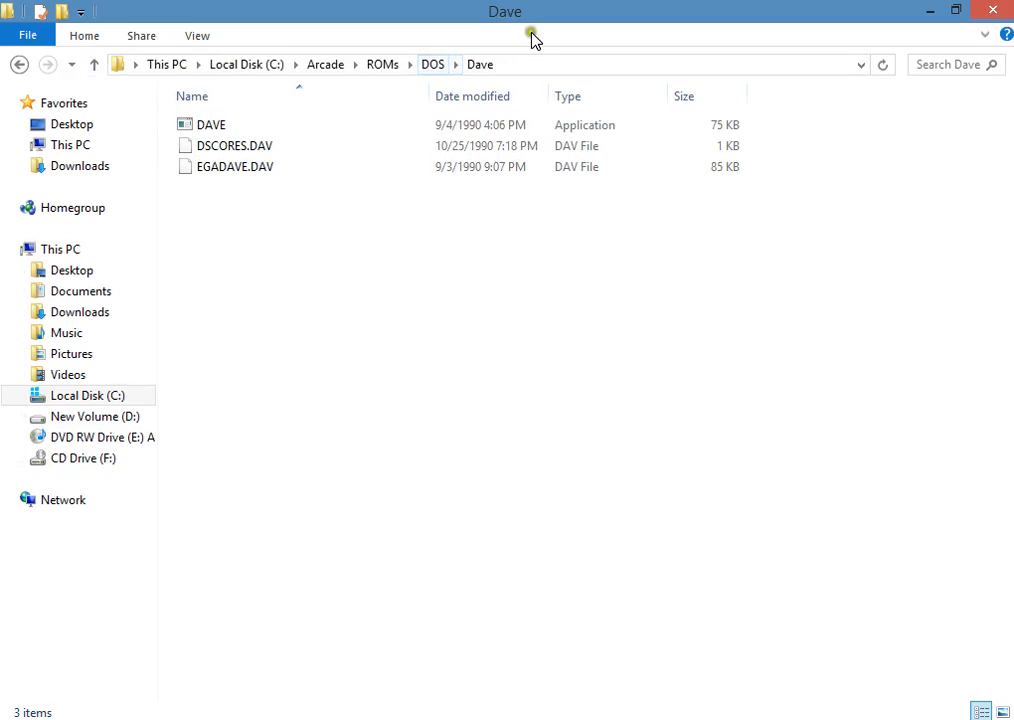
click(520, 66)
key(ctrl+c)
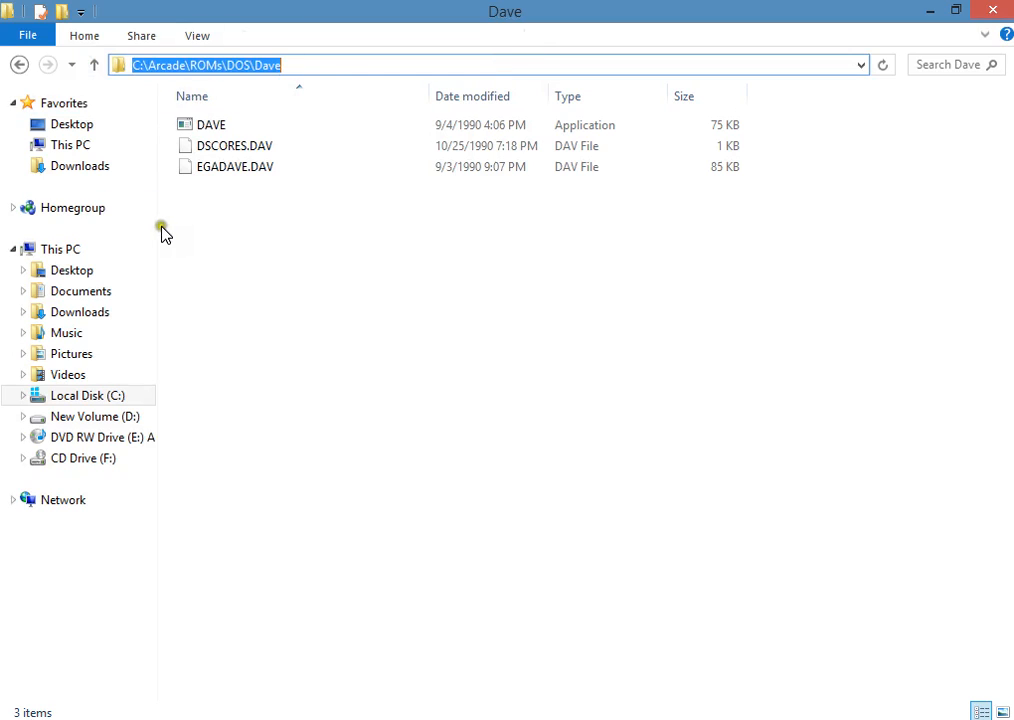
key(BackSpace)
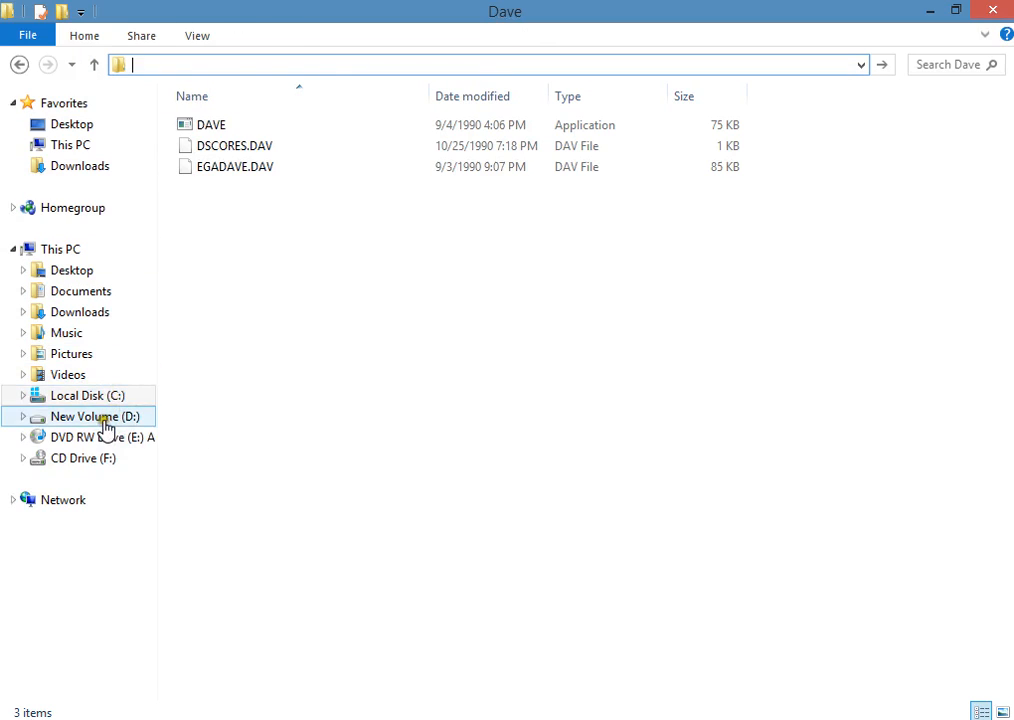
Step: Complete the mount line in Notepad with the copied path C:\Arcade\ROMs\DOS\Dave and add the line G:\ below it
click(325, 719)
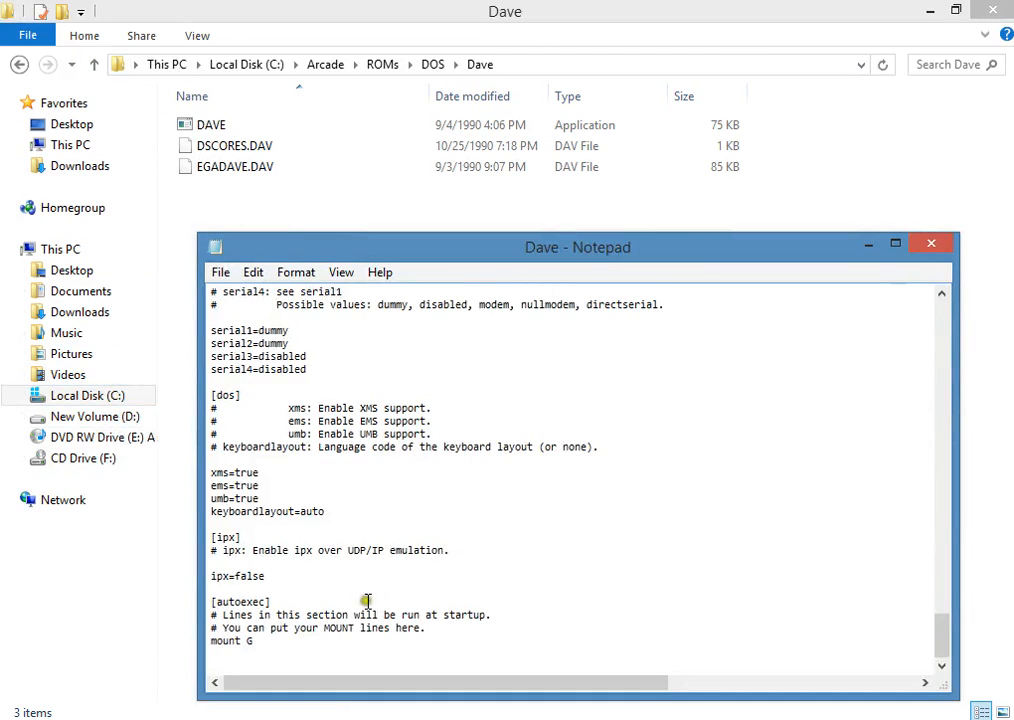
click(261, 644)
key(ctrl+v)
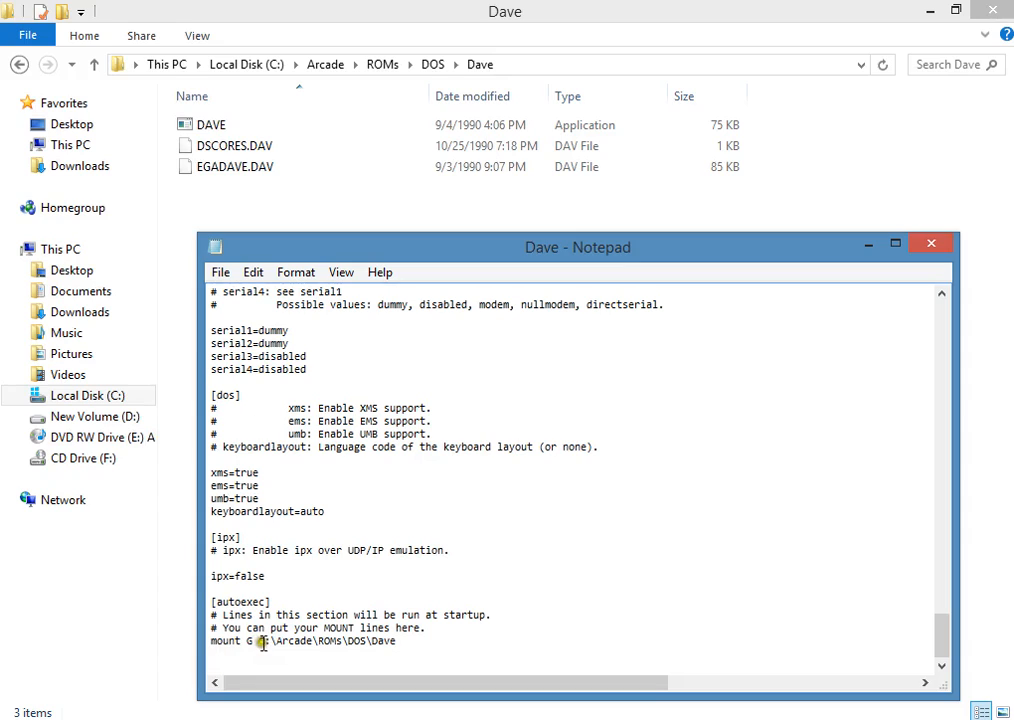
drag(259, 641, 406, 651)
click(416, 651)
Step: Check the file type and extension of the DAVE application in its properties, and close them
double_click(220, 240)
click(212, 125)
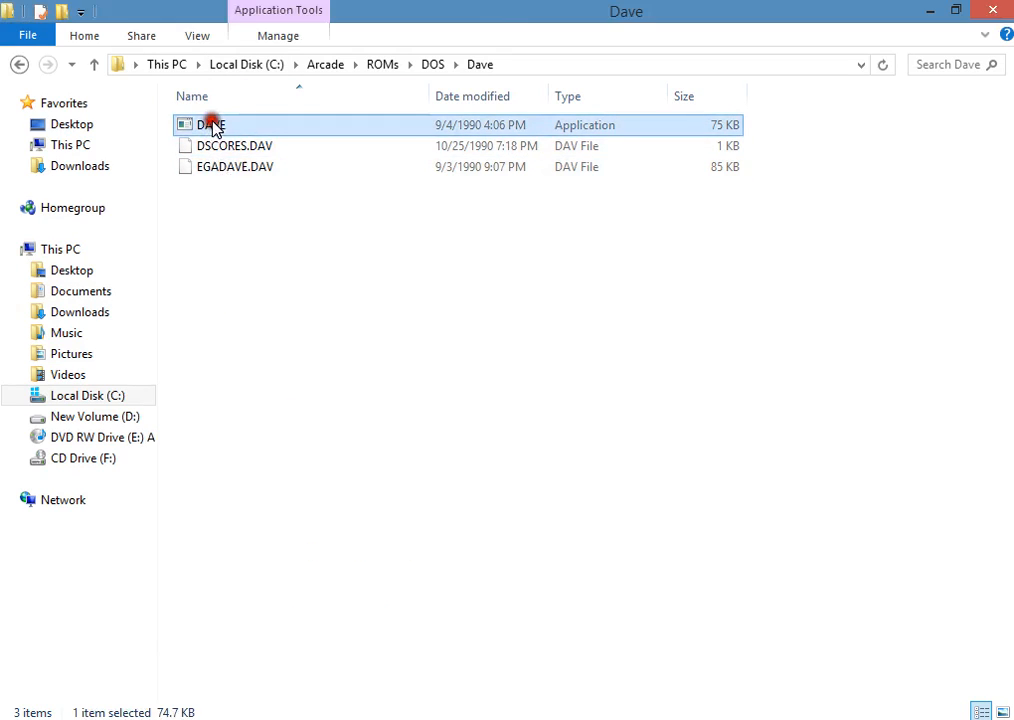
right_click(575, 127)
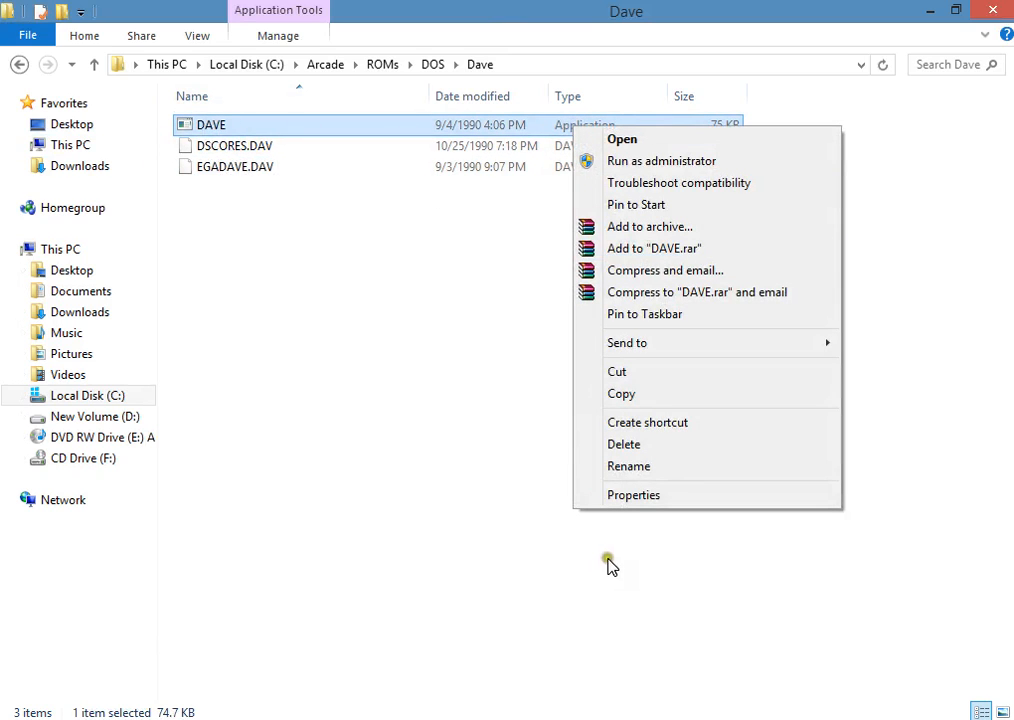
click(624, 495)
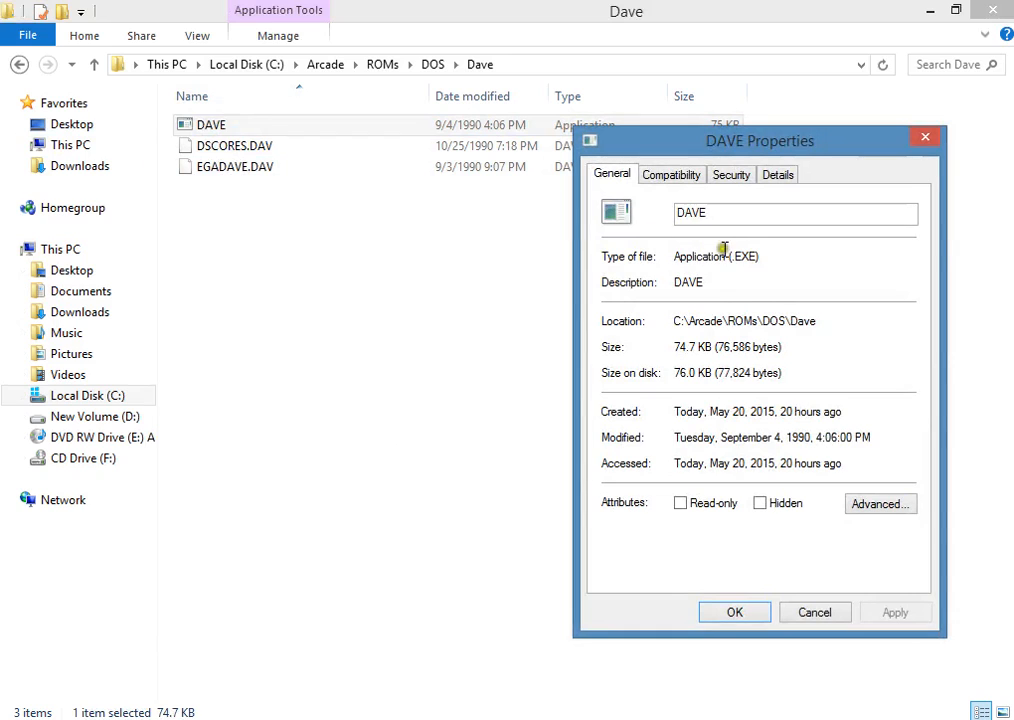
drag(760, 256, 727, 257)
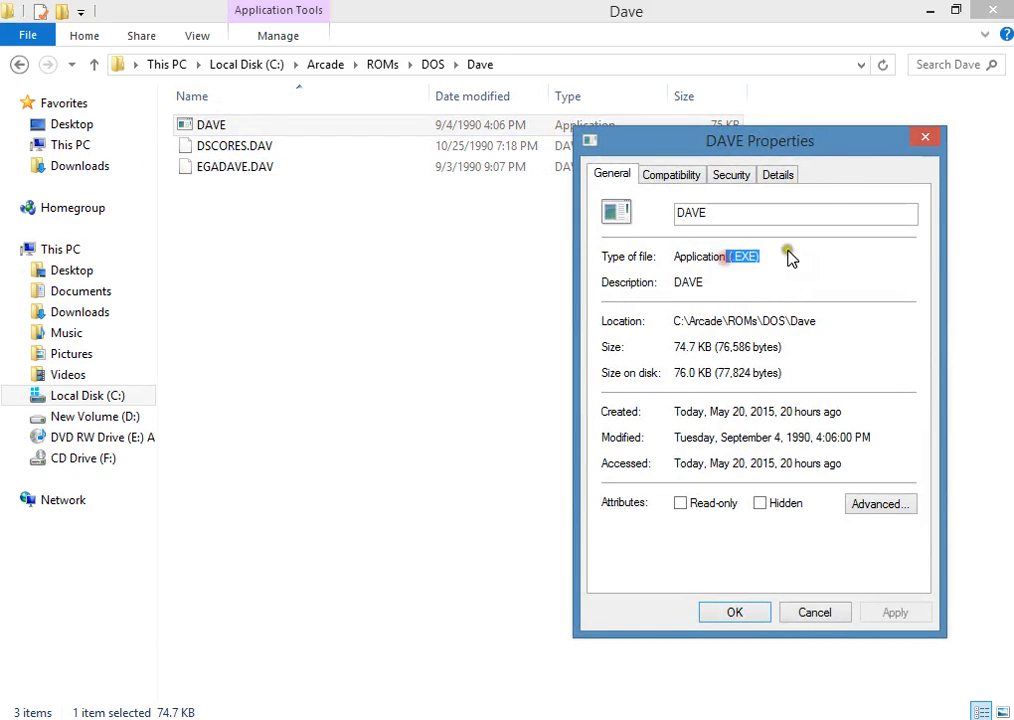
click(930, 141)
Step: Add the line DAVE.exe below G:\ in the Dave configuration, save the file and close Notepad
click(457, 718)
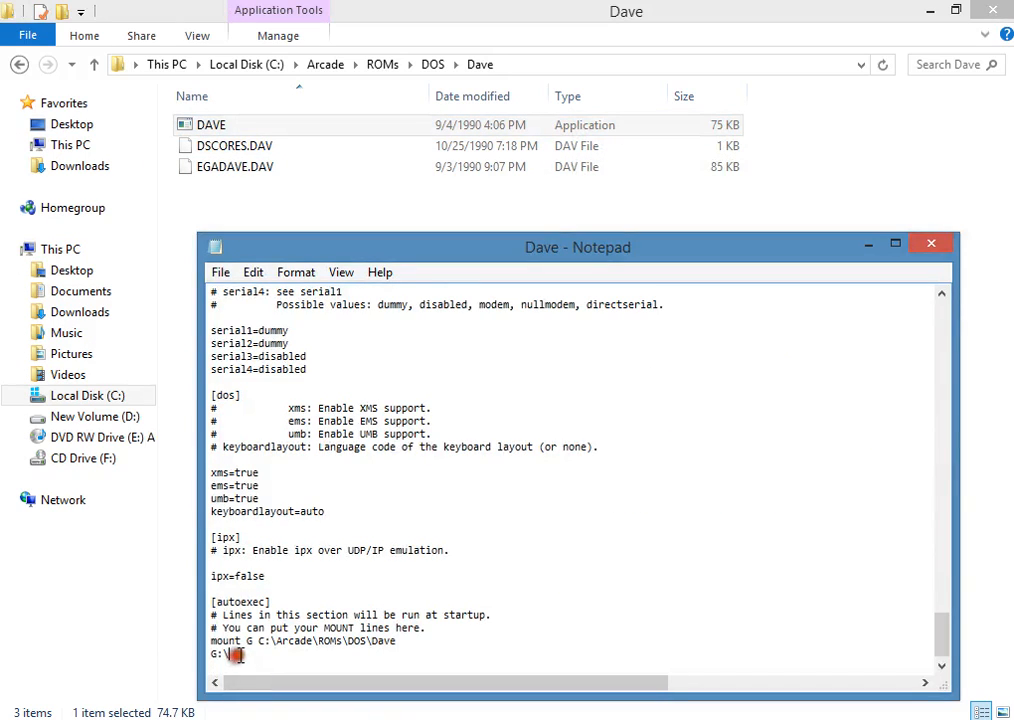
key(Return)
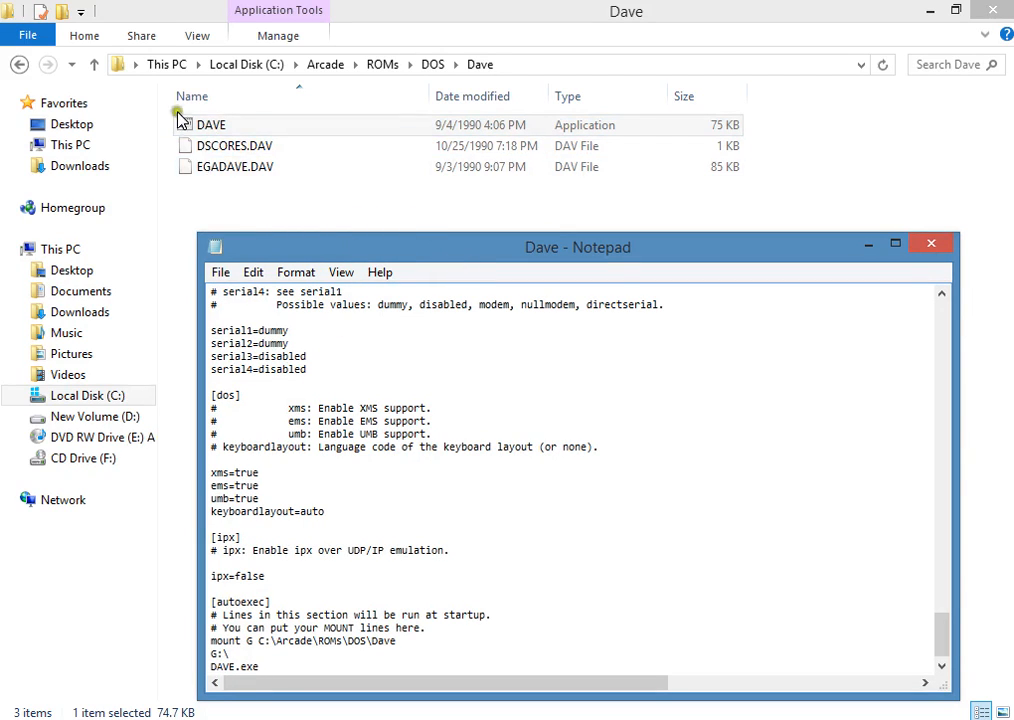
click(220, 273)
click(250, 339)
click(931, 244)
Step: Check the file type of the BALDIES application in the Baldies folder, and return to the DOS folder
click(18, 64)
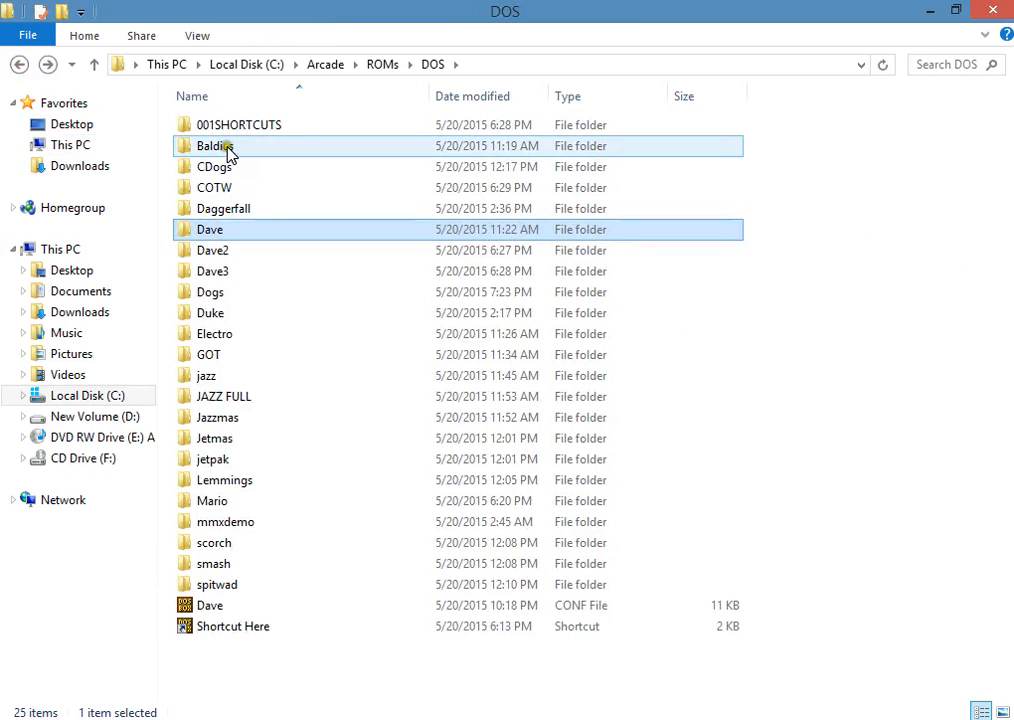
double_click(217, 148)
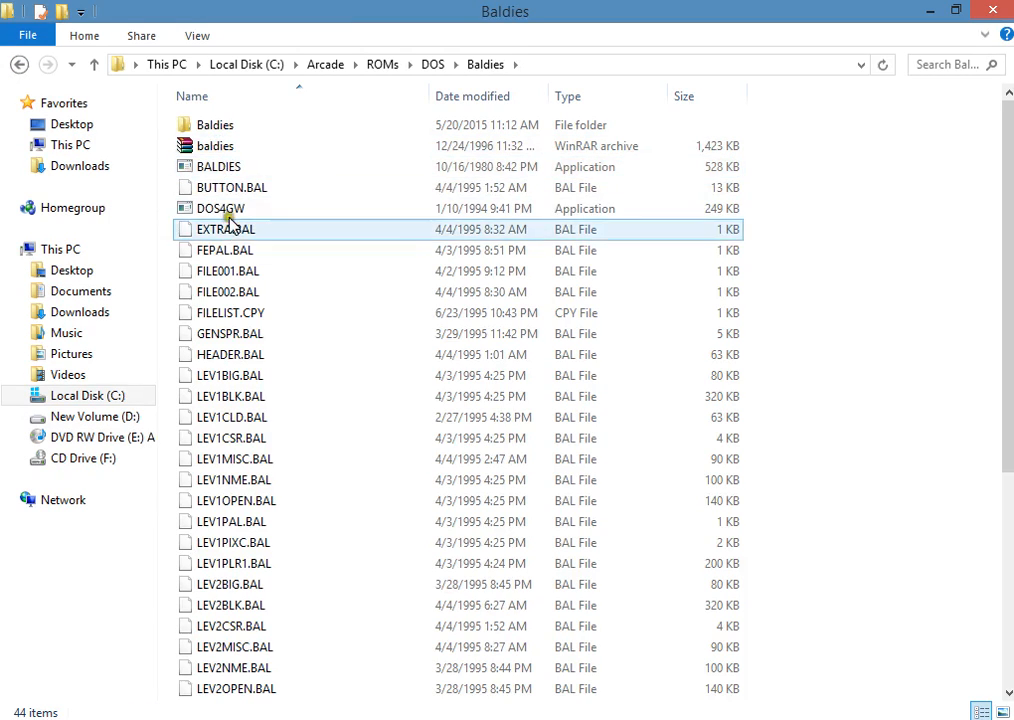
click(226, 165)
right_click(228, 166)
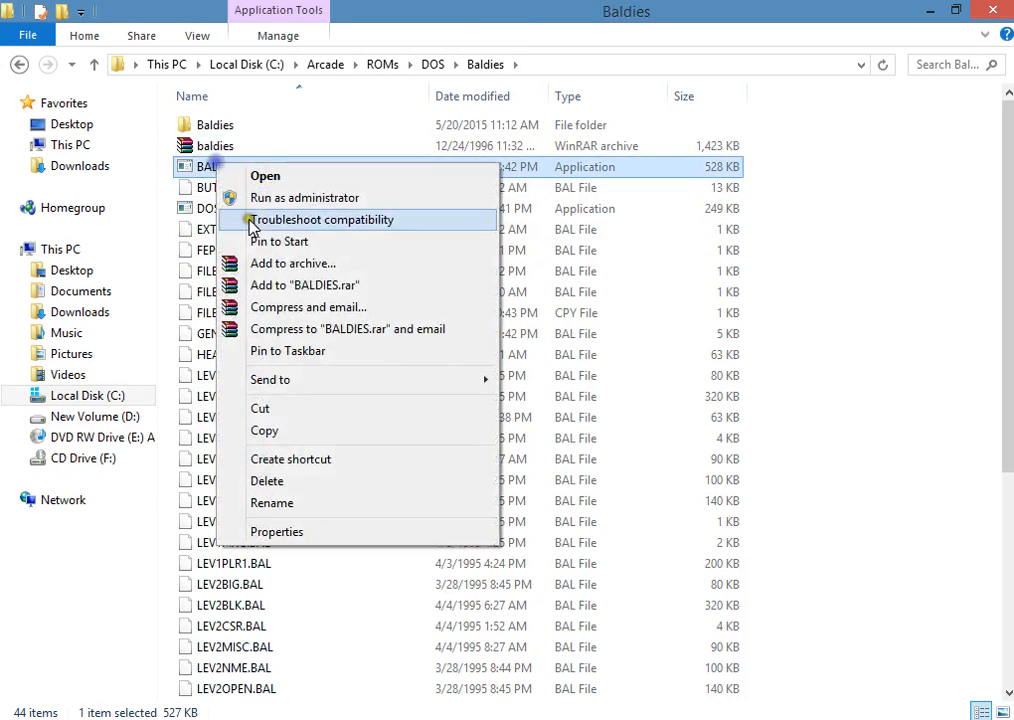
click(276, 533)
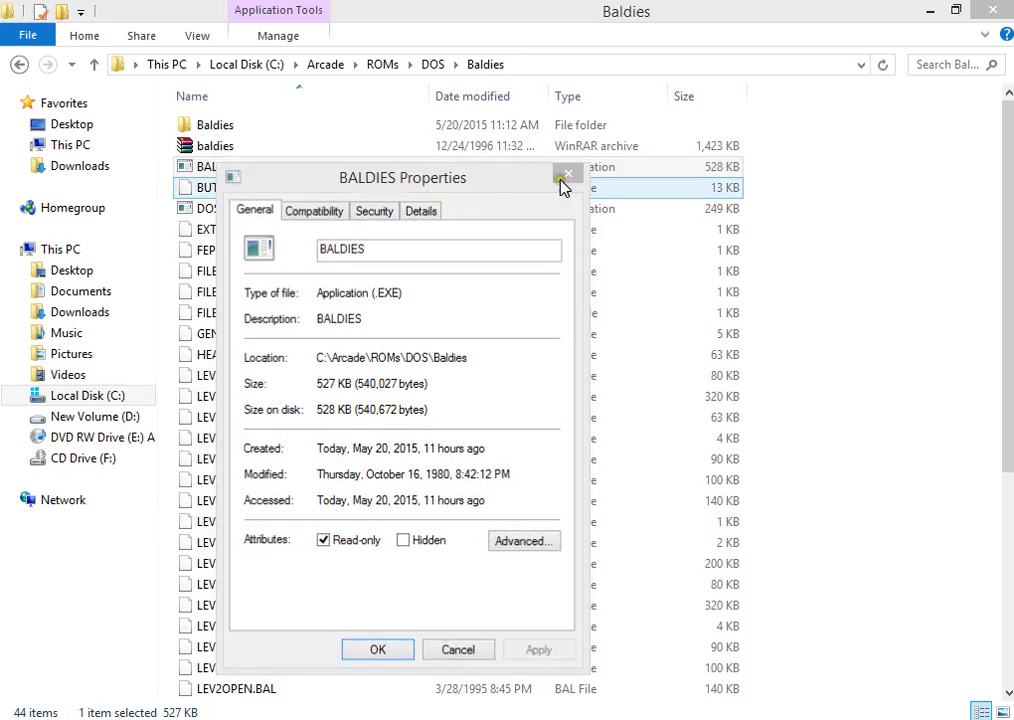
click(567, 175)
click(19, 64)
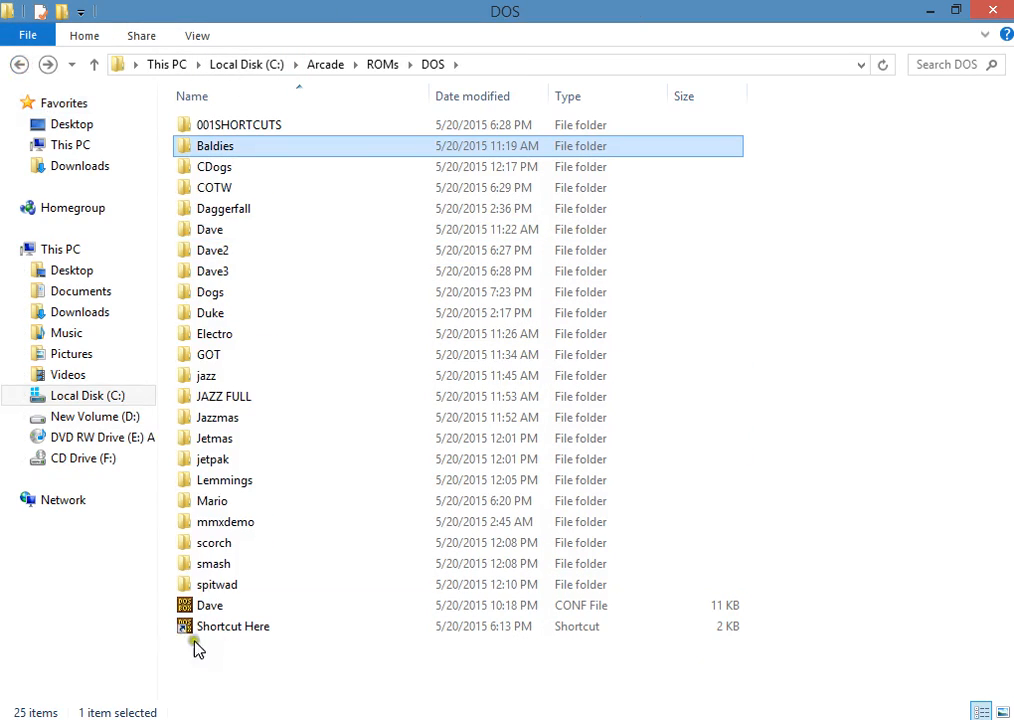
Step: Try running the Dave CONF file directly in DOSBox, and close both DOSBox and the DOS folder window
double_click(210, 604)
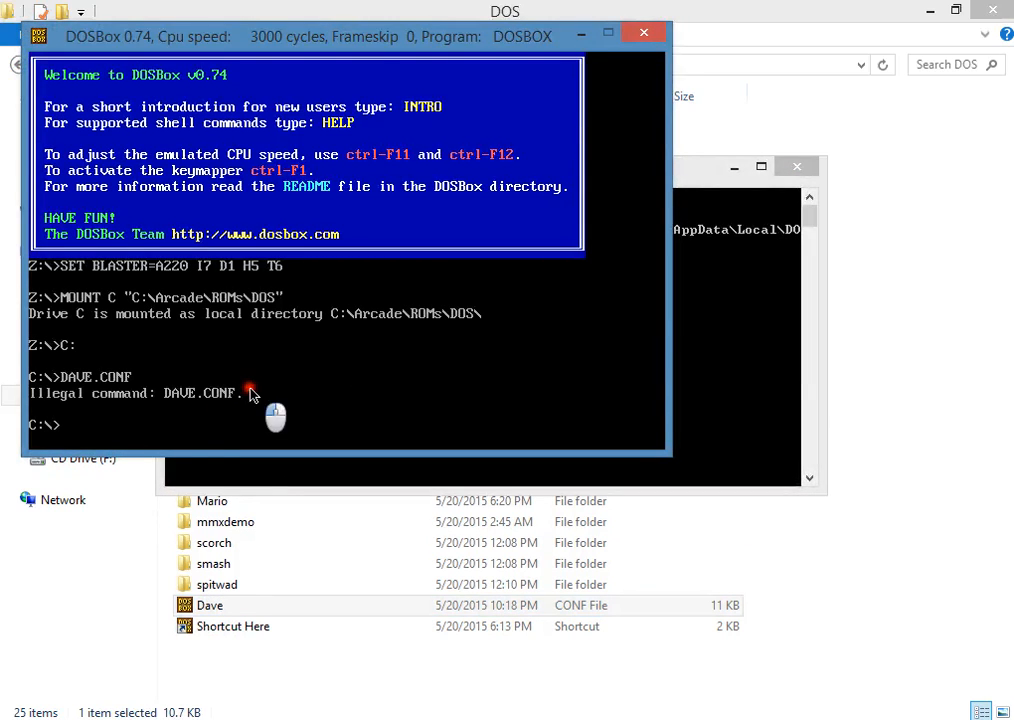
click(645, 37)
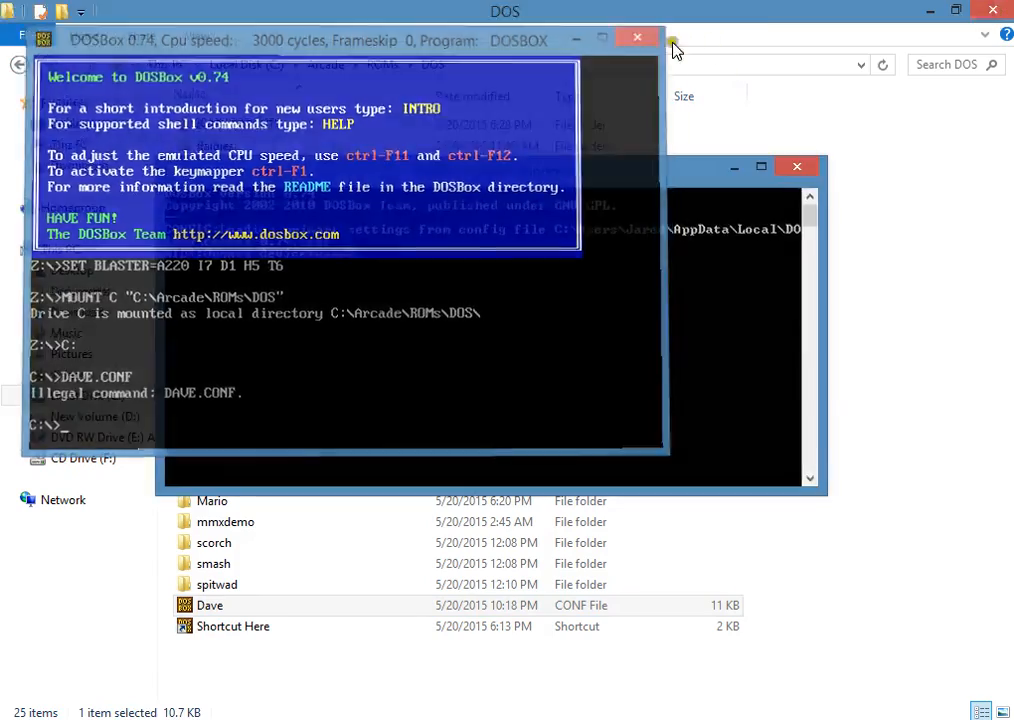
drag(824, 12, 1012, 140)
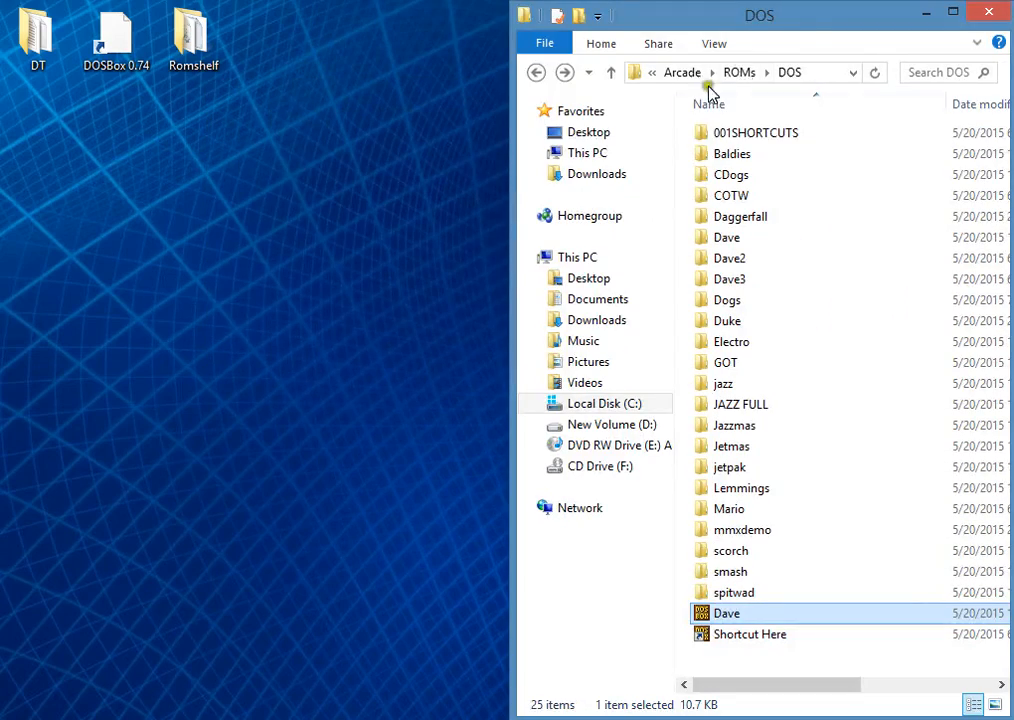
click(985, 14)
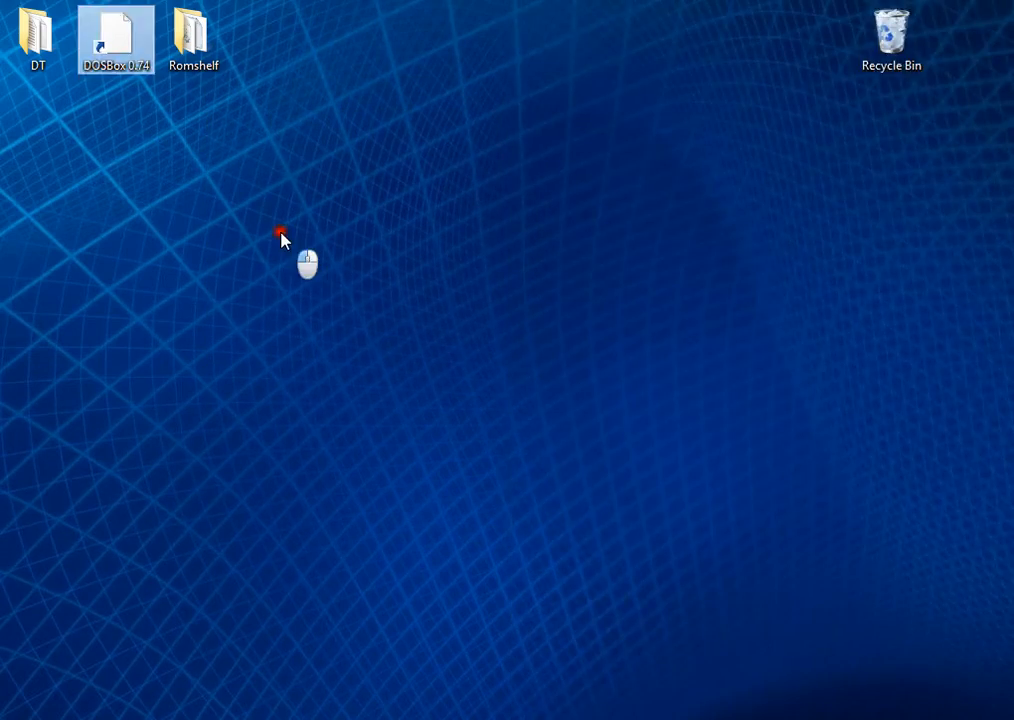
Step: Launch RomShelf from the Romshelf folder on the desktop and open its options
click(200, 47)
double_click(200, 47)
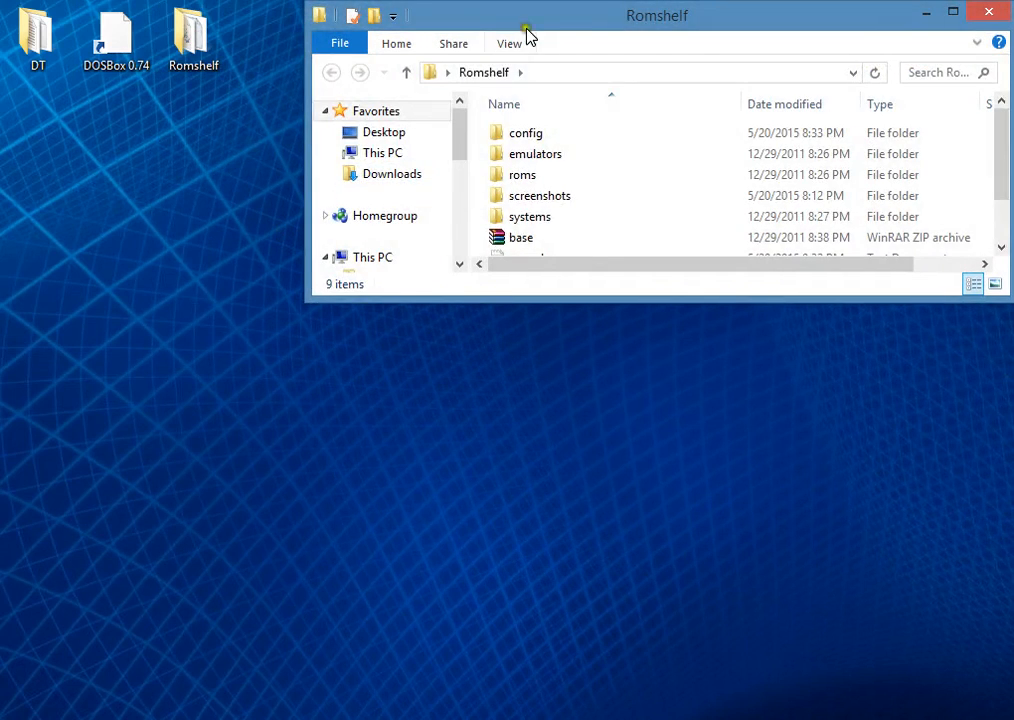
drag(554, 27, 1010, 115)
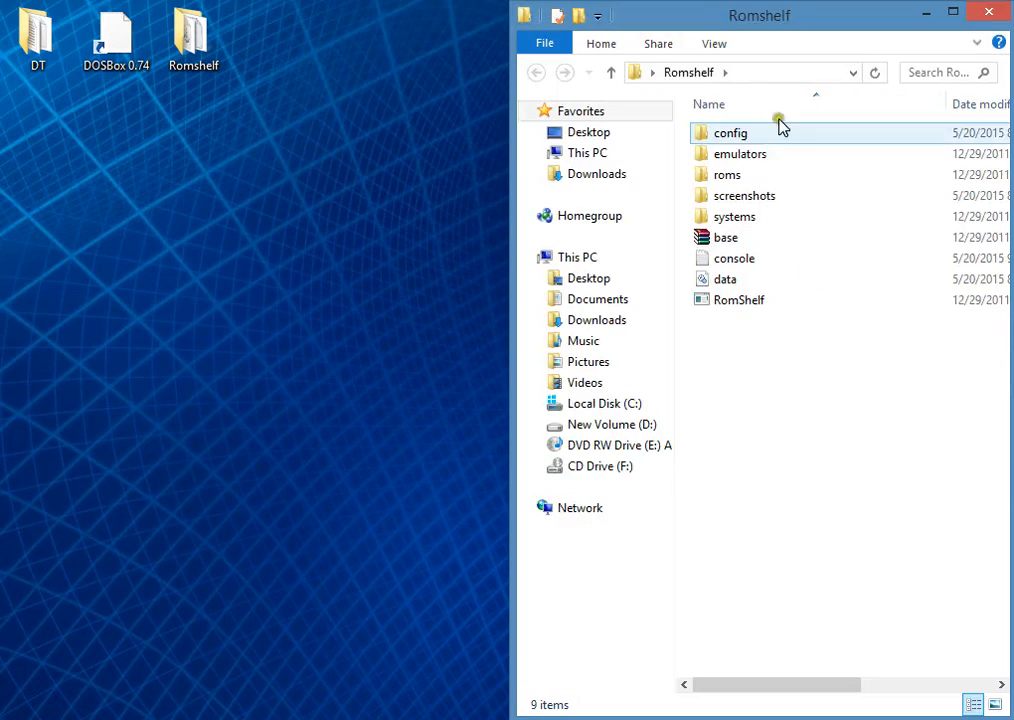
double_click(733, 305)
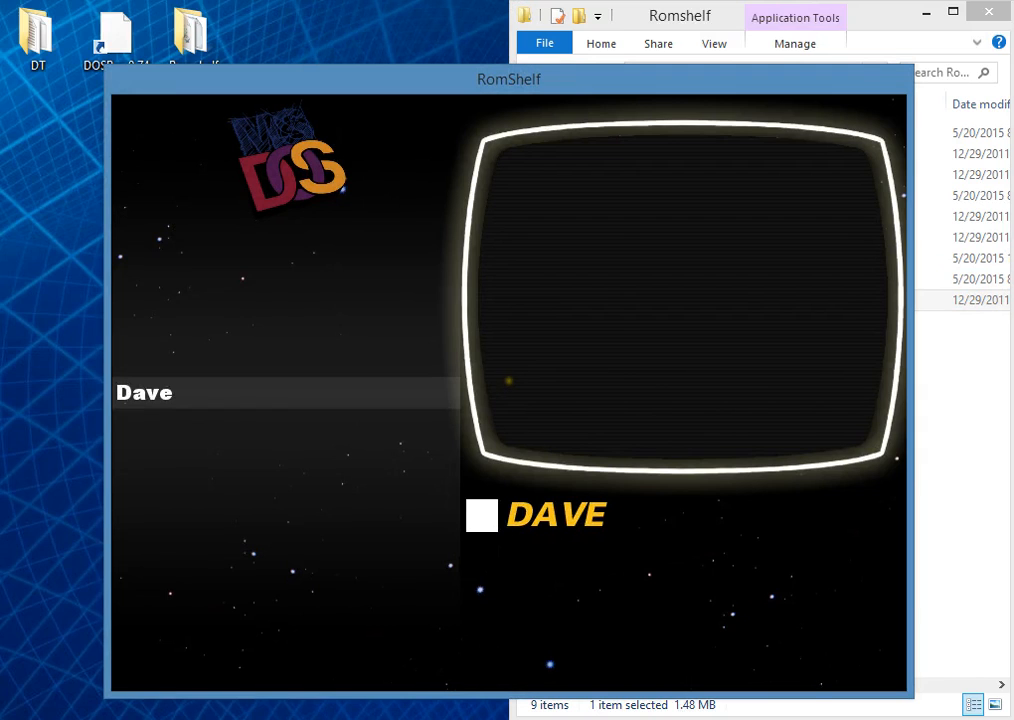
key(Escape)
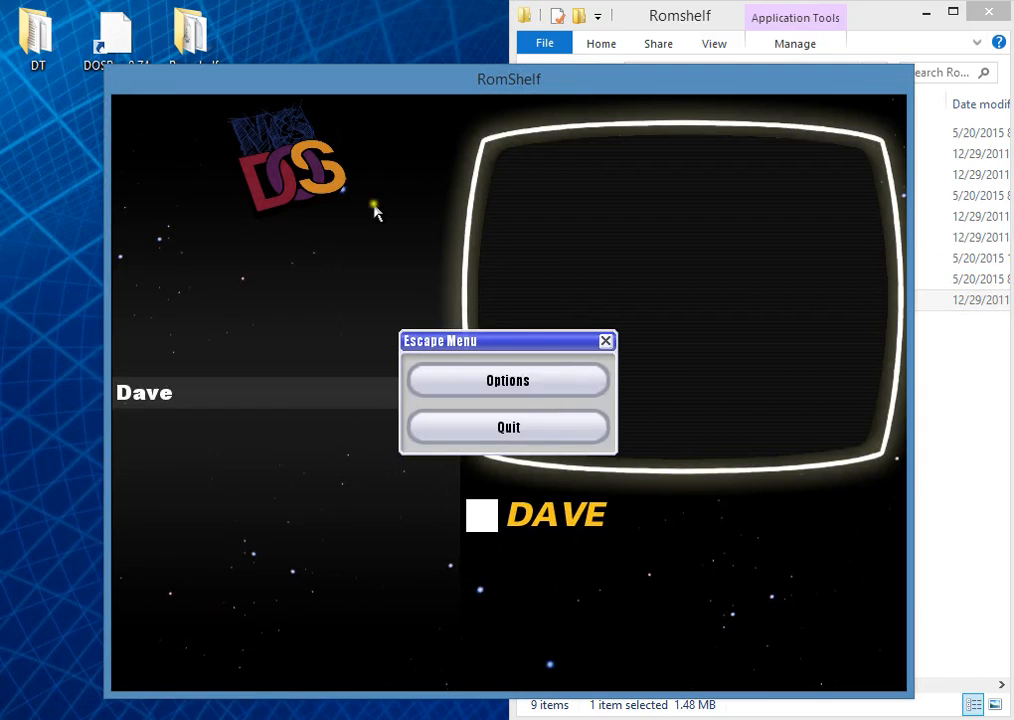
click(489, 380)
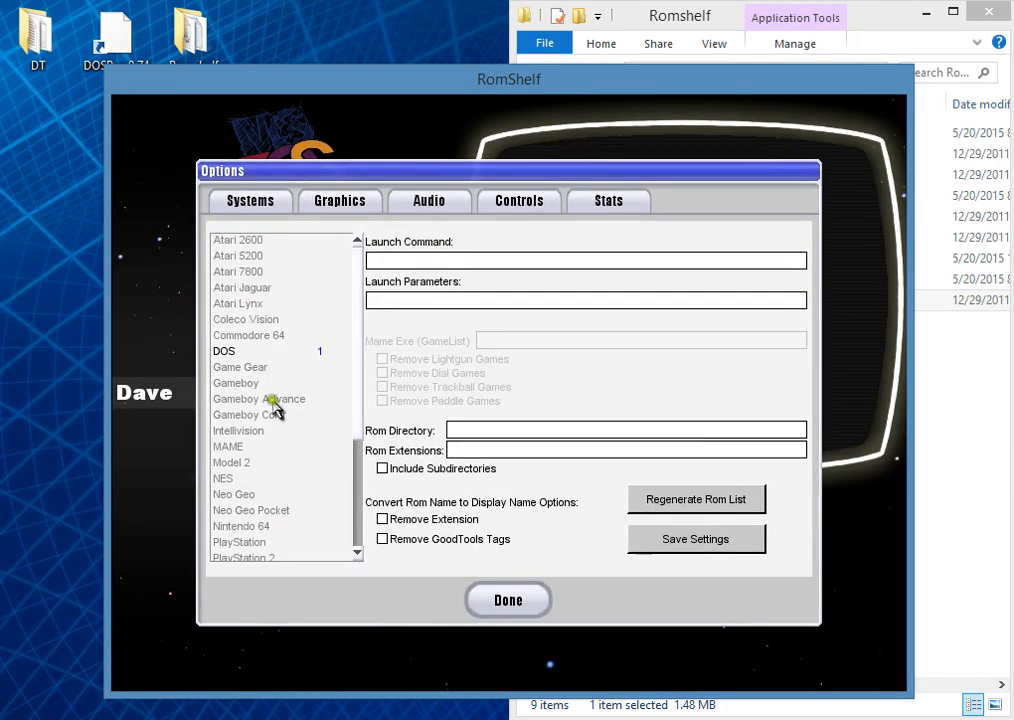
Step: Show the DOS system's settings and clear its launch command
click(229, 352)
drag(565, 260, 228, 276)
key(Delete)
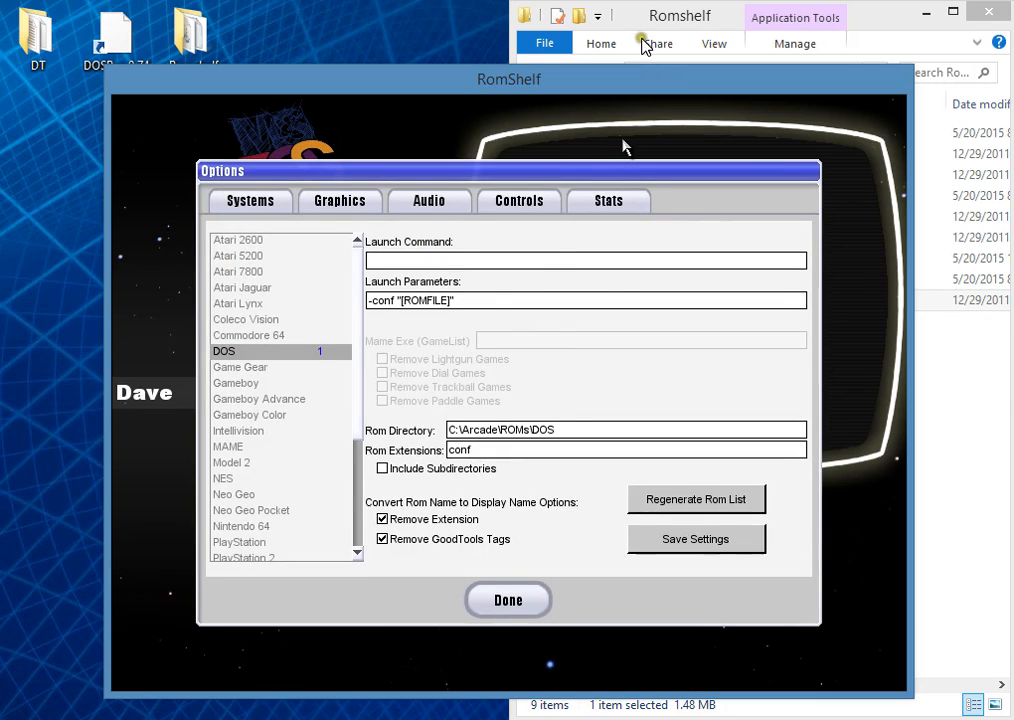
Step: Switch to File Explorer and browse to the folder C:\Arcade\EMU\DOS
click(642, 17)
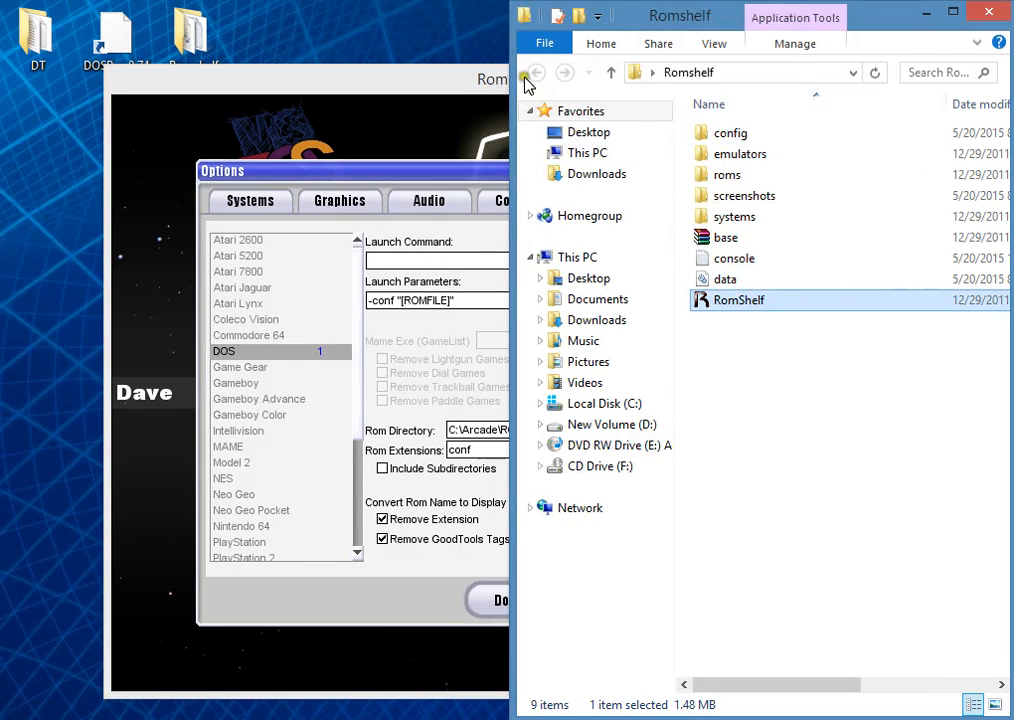
click(601, 404)
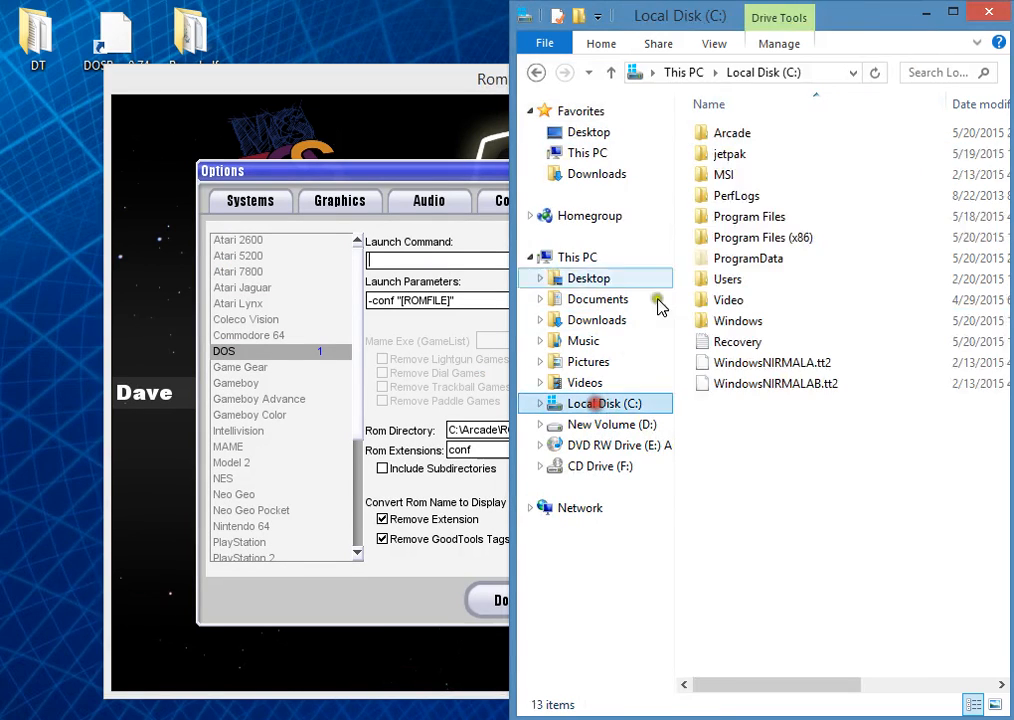
double_click(734, 133)
double_click(728, 133)
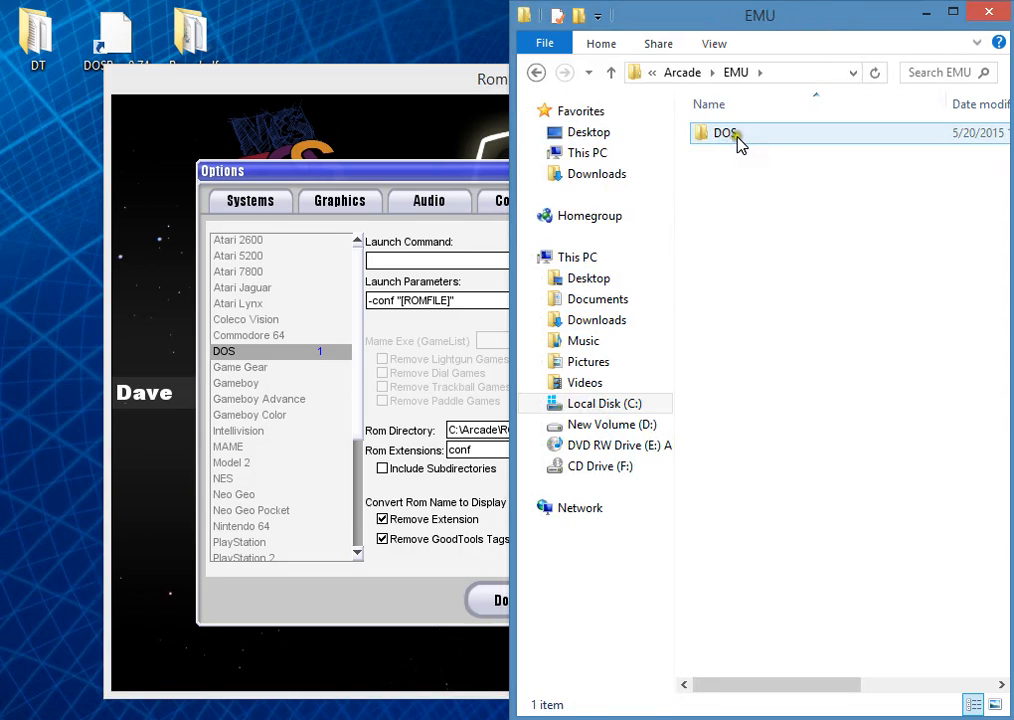
double_click(733, 138)
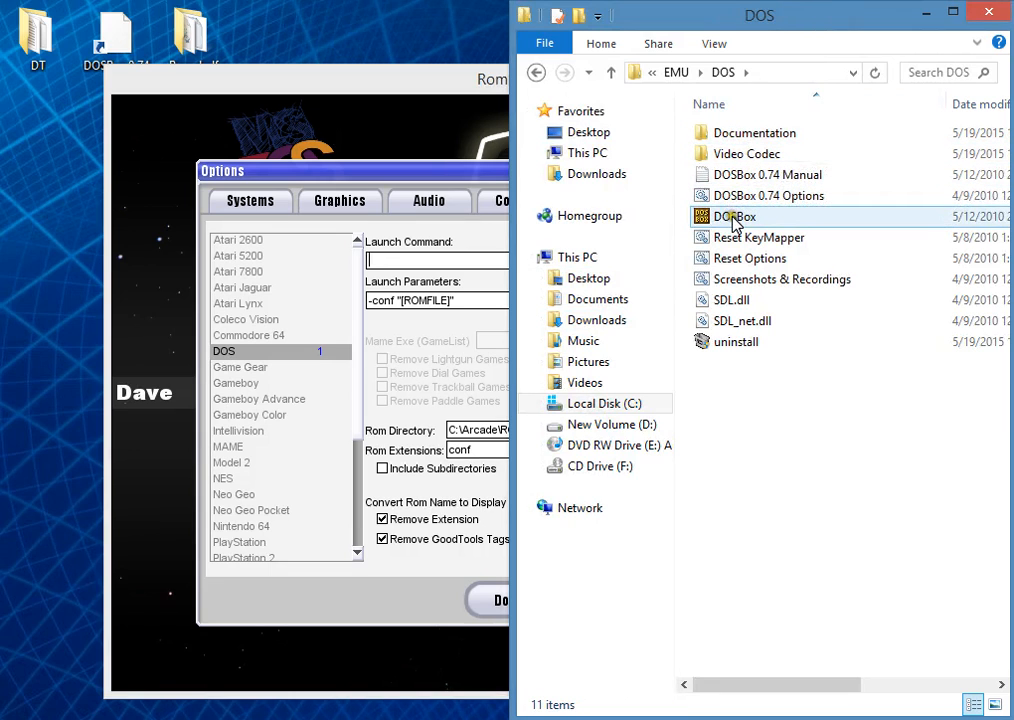
Step: Copy the folder's path and enter C:\Arcade\EMU\DOS\ as the DOS launch command in RomShelf
click(775, 75)
key(ctrl+c)
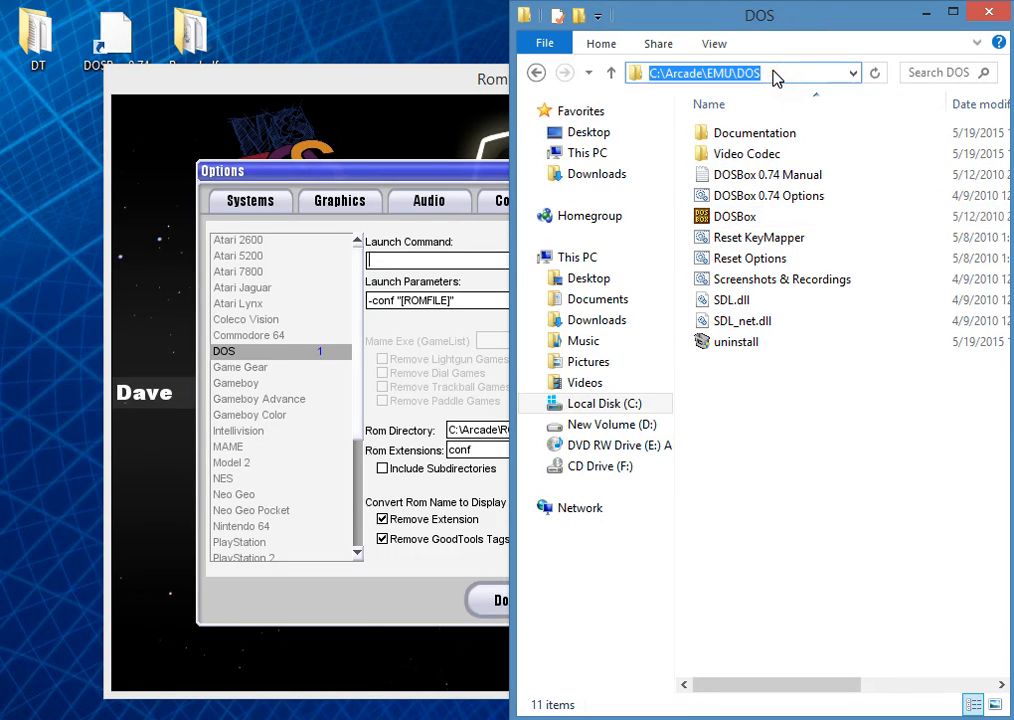
key(BackSpace)
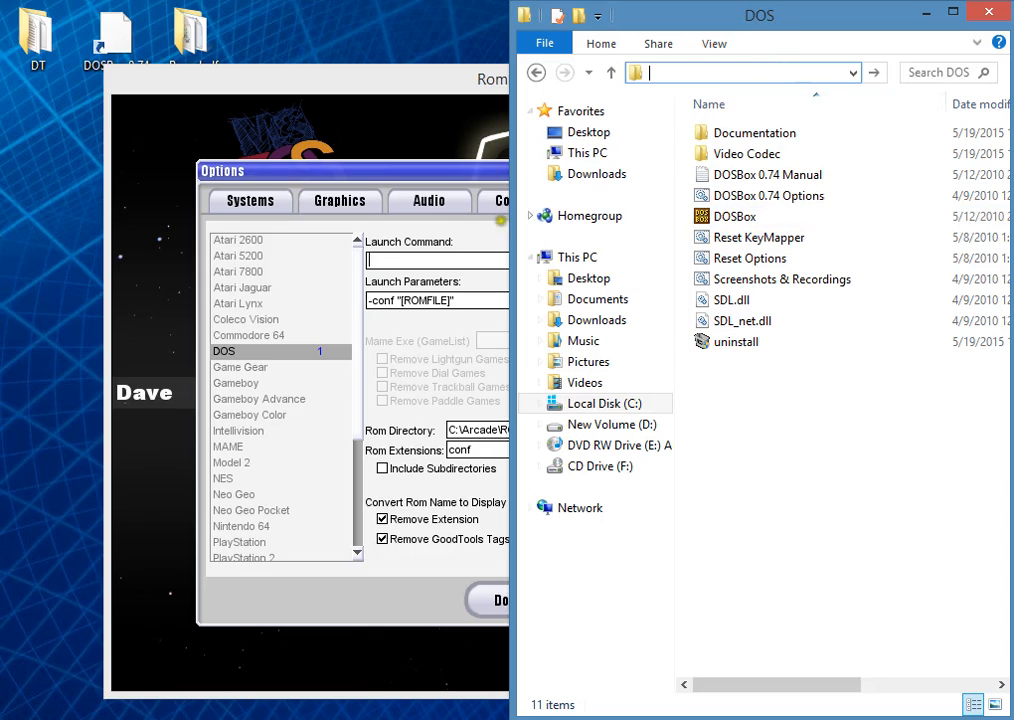
click(380, 261)
key(ctrl+v)
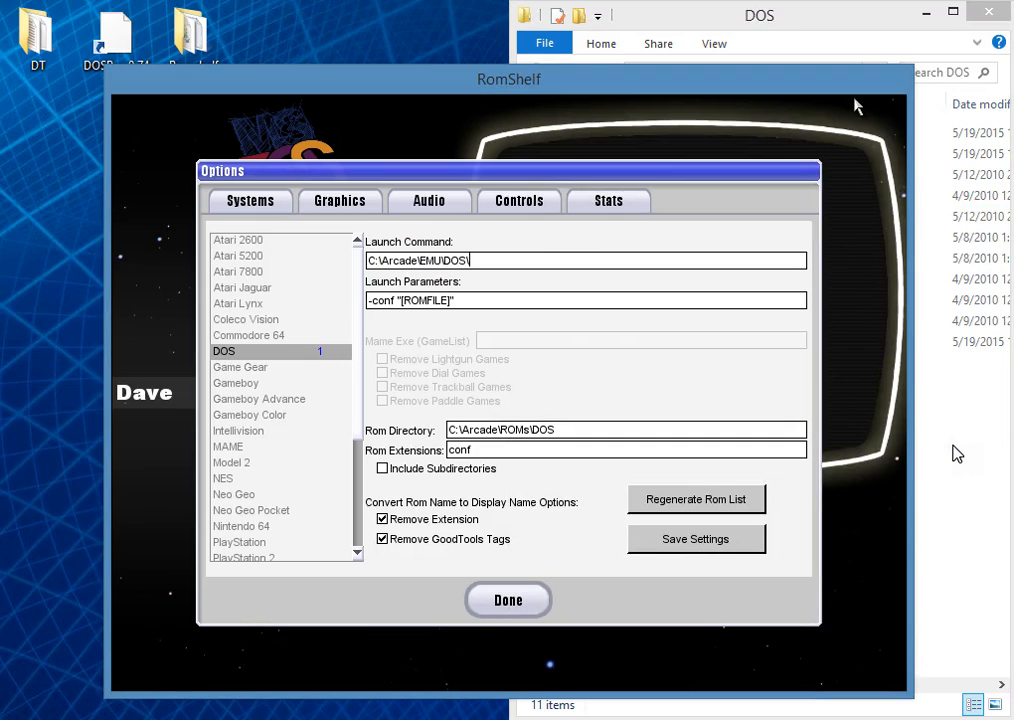
Step: Check the file type of the DOSBox application in the DOS emulator folder's file properties
click(978, 473)
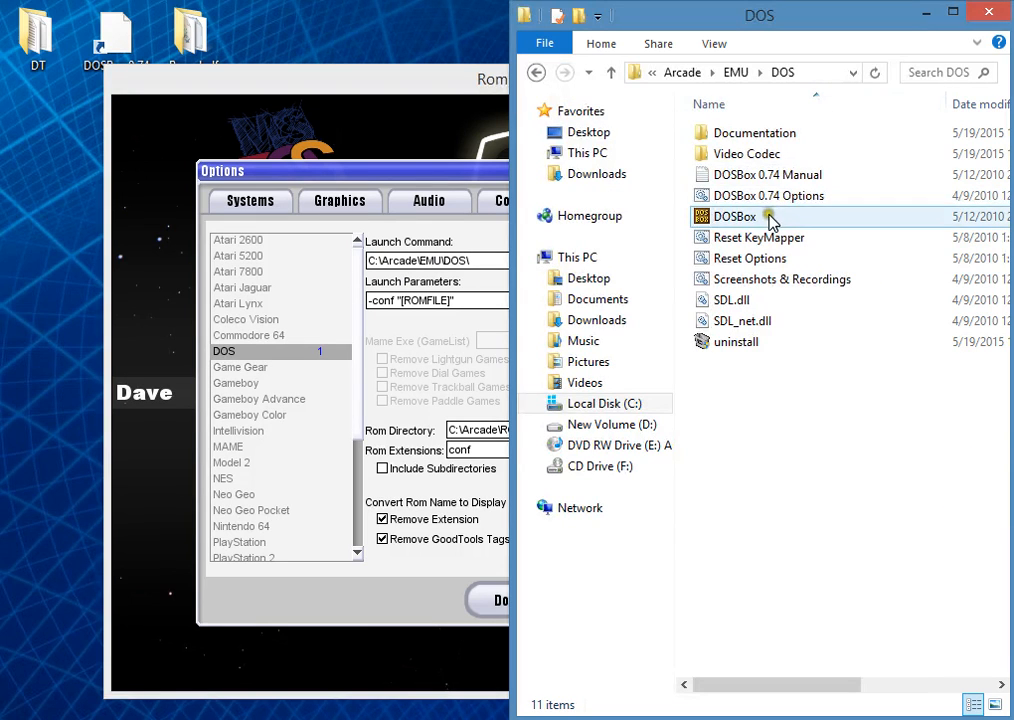
drag(455, 79, 238, 102)
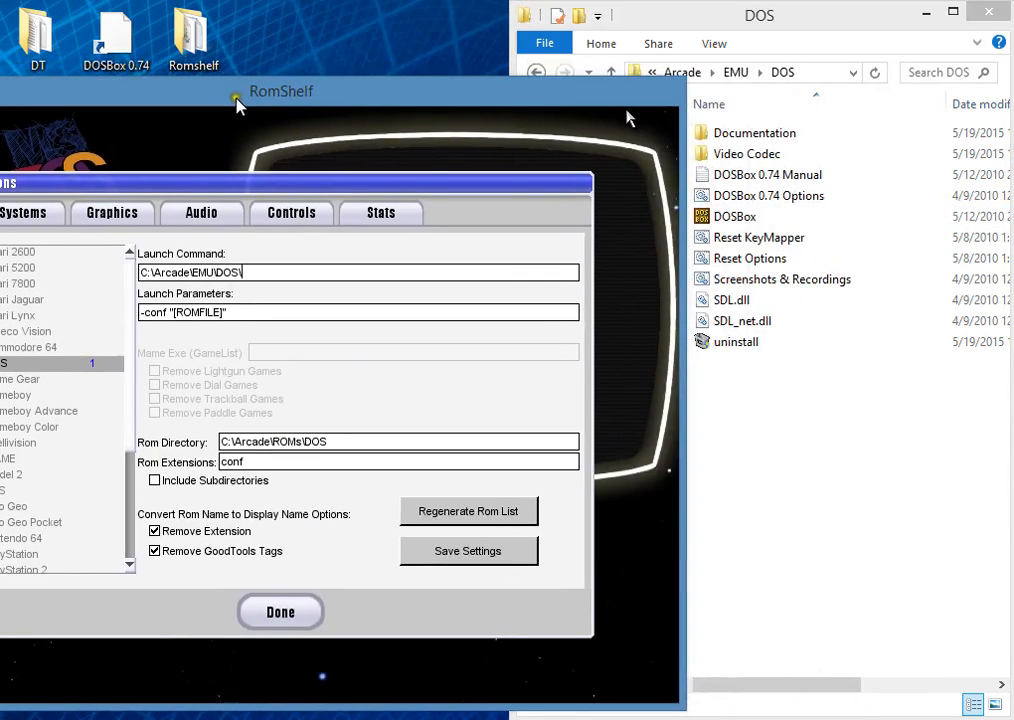
click(748, 217)
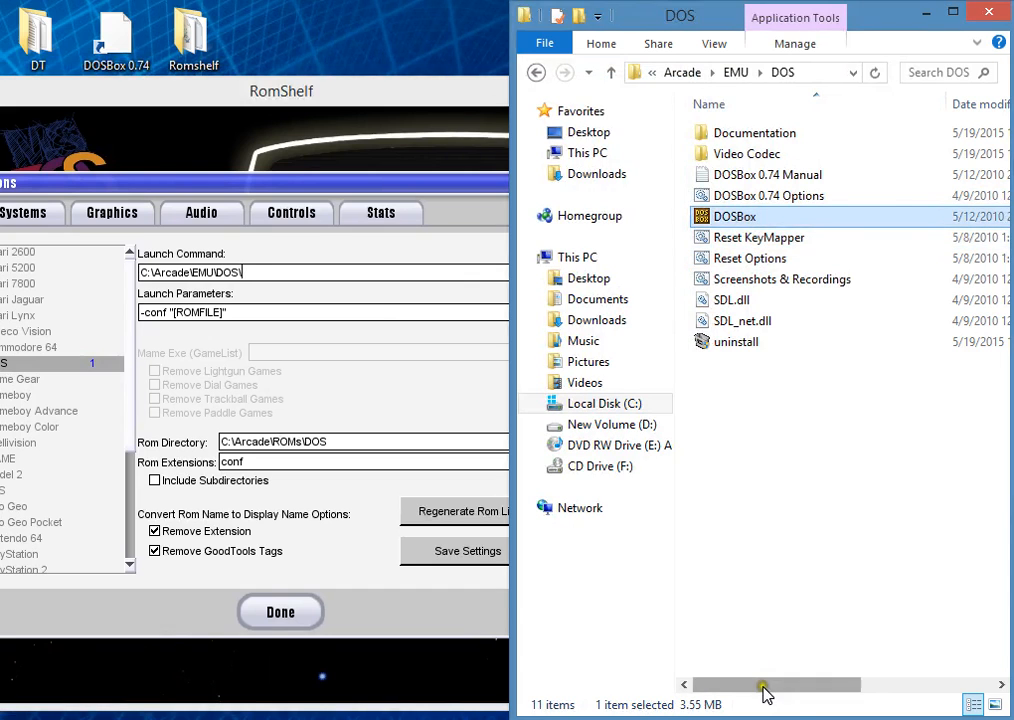
drag(765, 689, 720, 690)
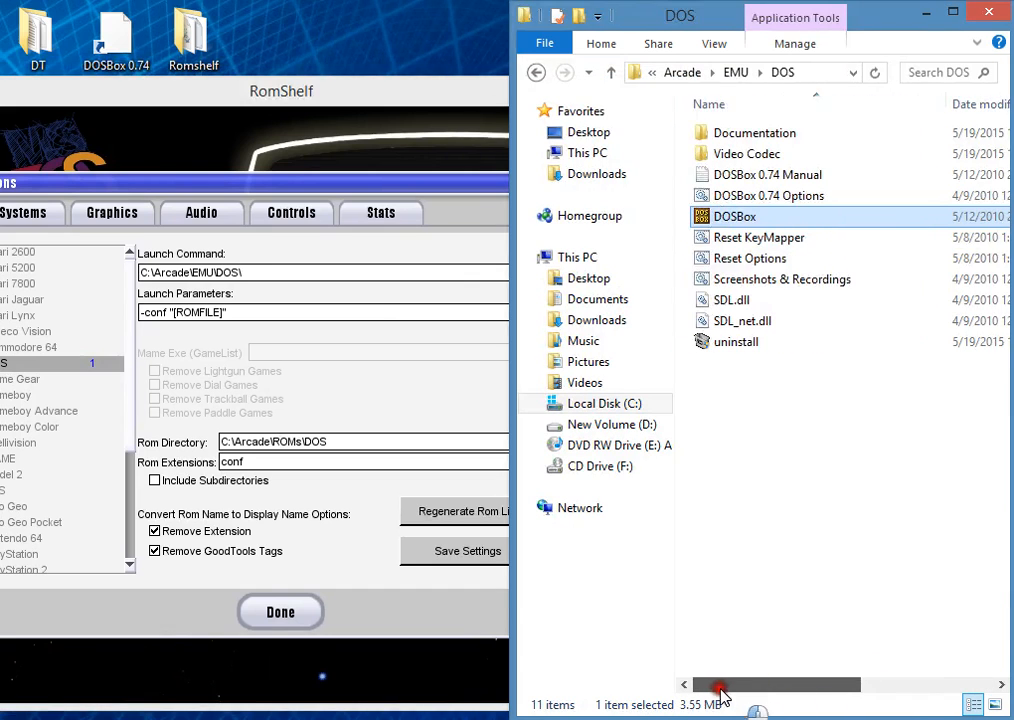
right_click(724, 216)
click(795, 584)
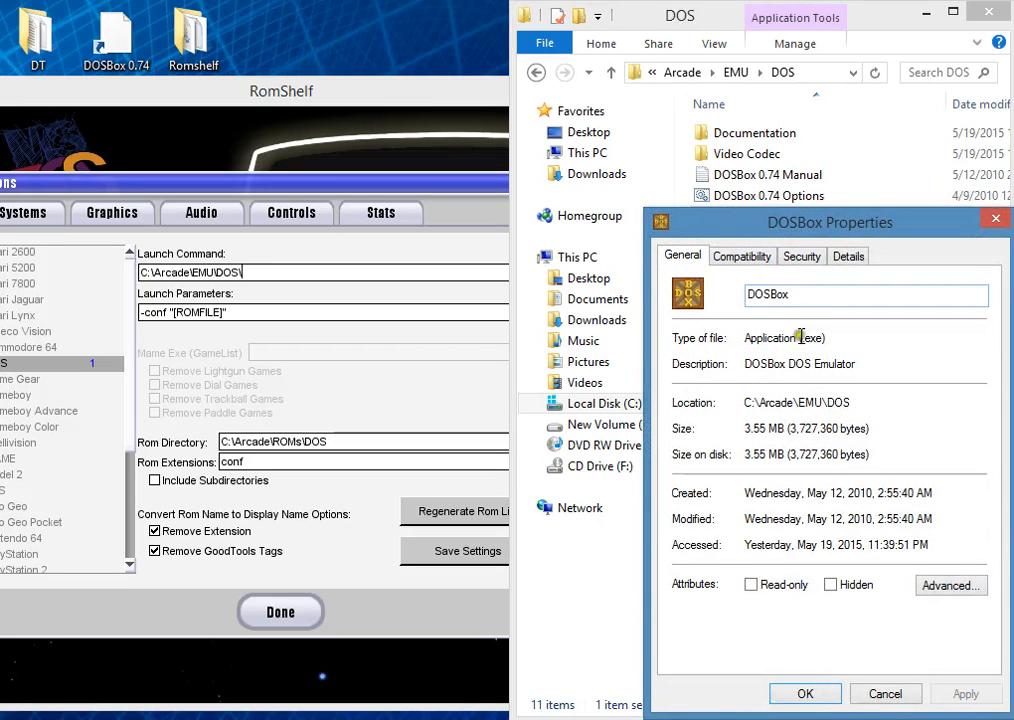
drag(801, 337, 822, 337)
click(877, 346)
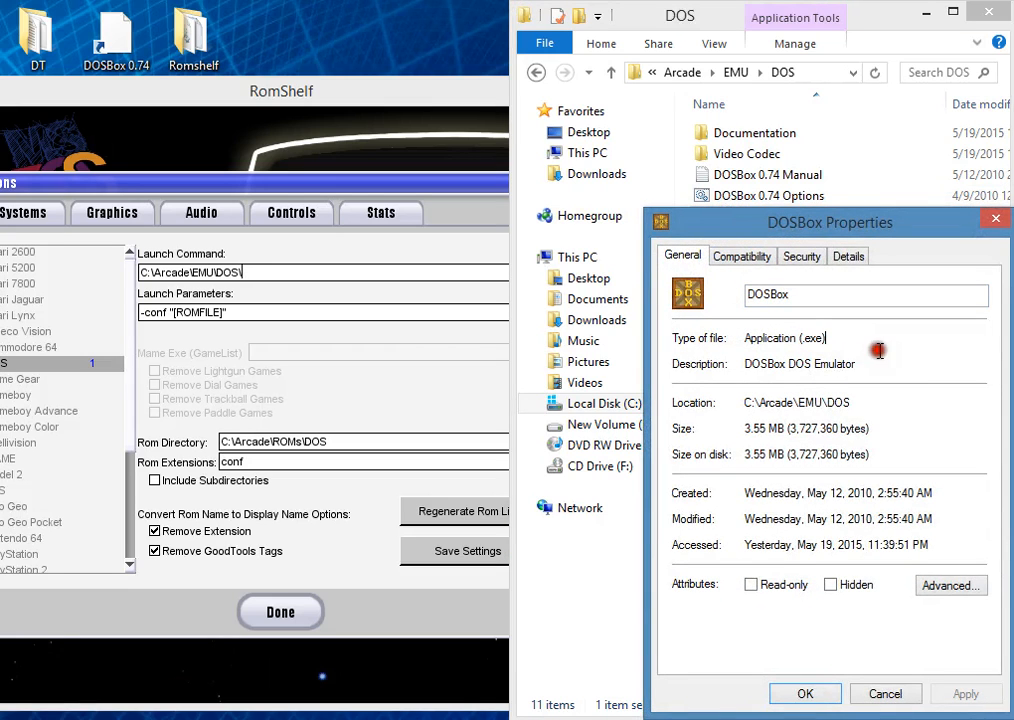
click(993, 222)
Step: Complete the launch command as C:\Arcade\EMU\DOS\DOSBox.exe and review the launch parameters
click(261, 272)
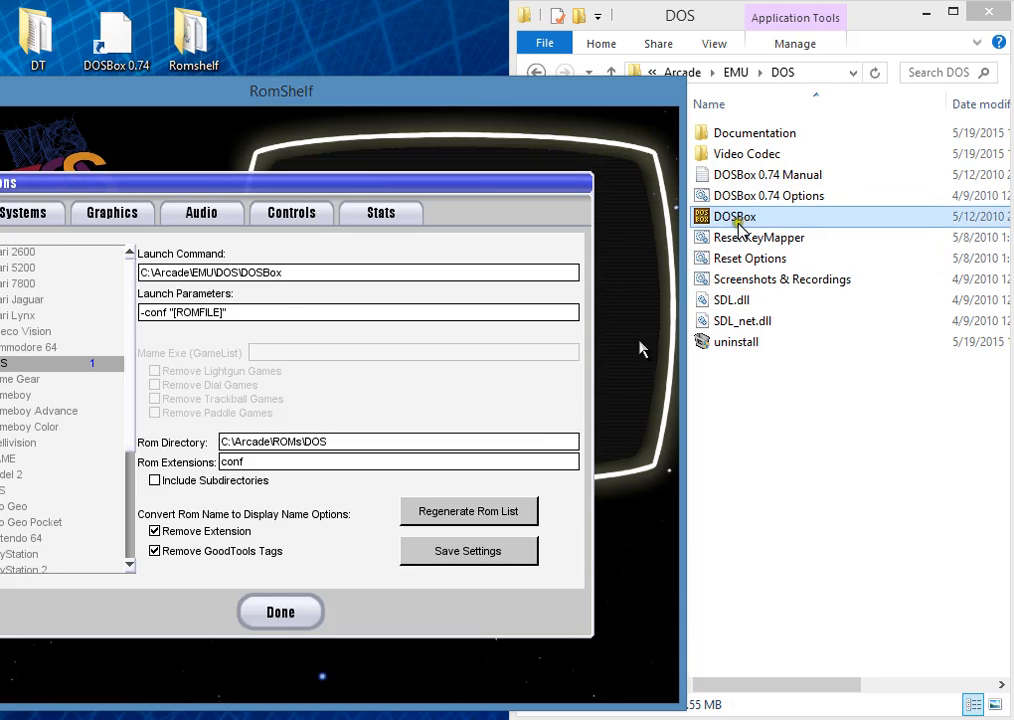
click(301, 273)
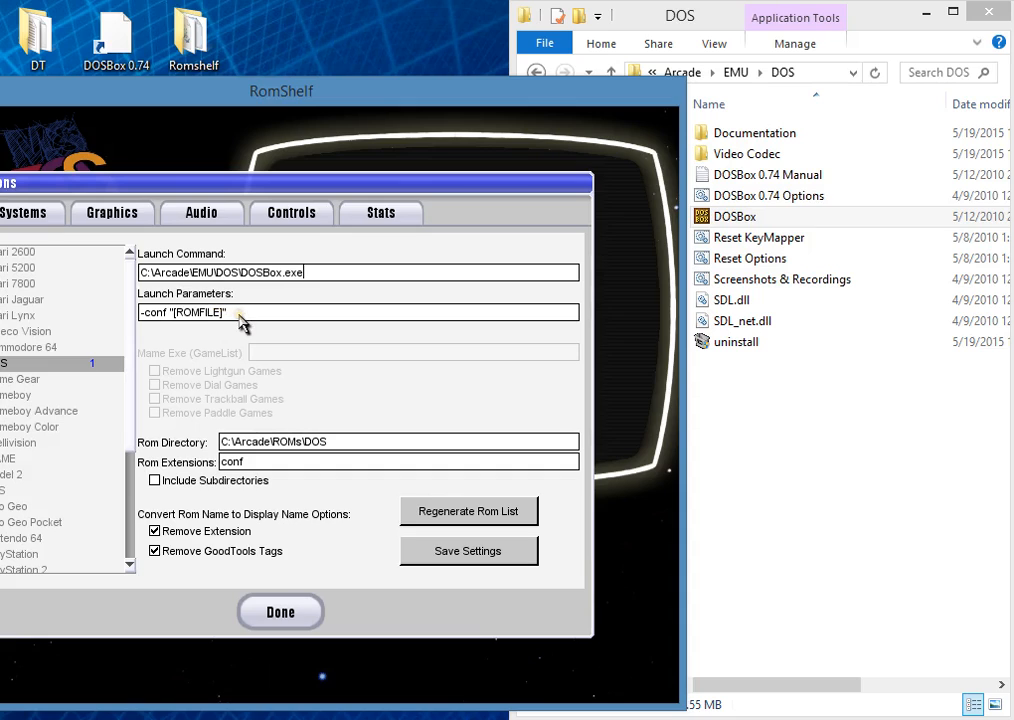
drag(232, 313, 25, 327)
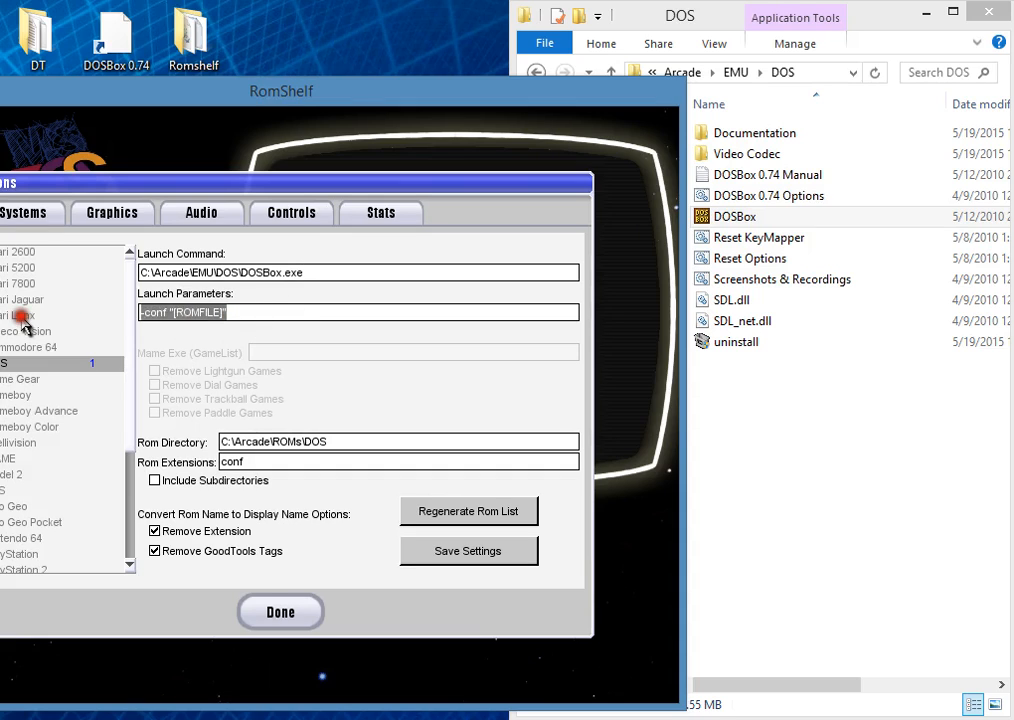
click(250, 314)
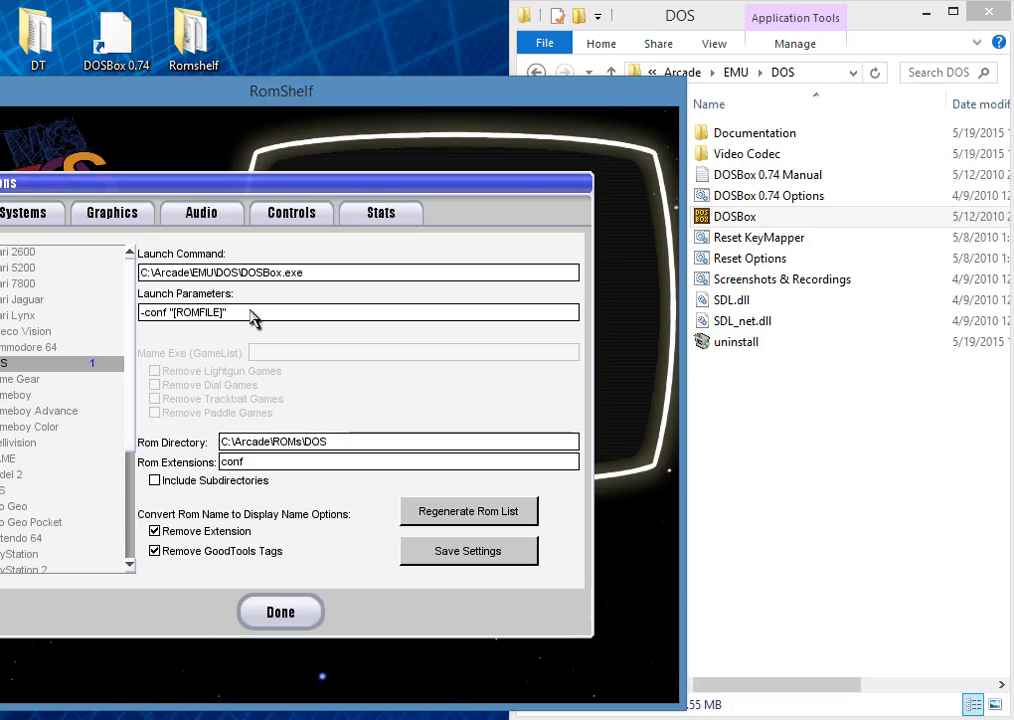
Step: Clear the rom directory and browse File Explorer to C:\Arcade\ROMs\DOS
drag(330, 442, 222, 442)
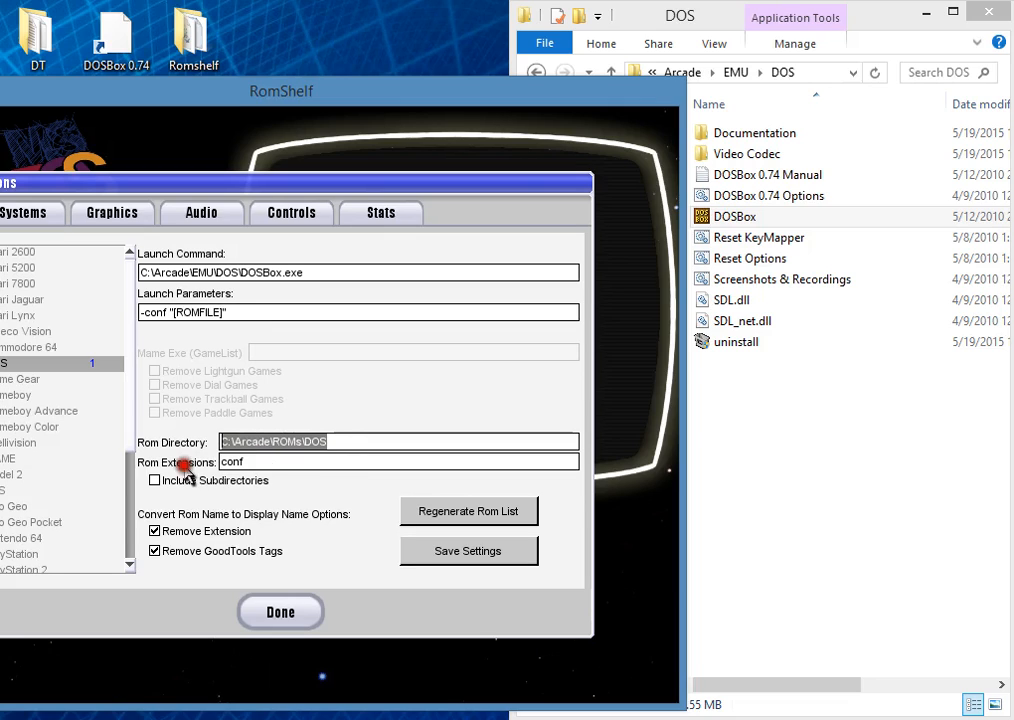
key(BackSpace)
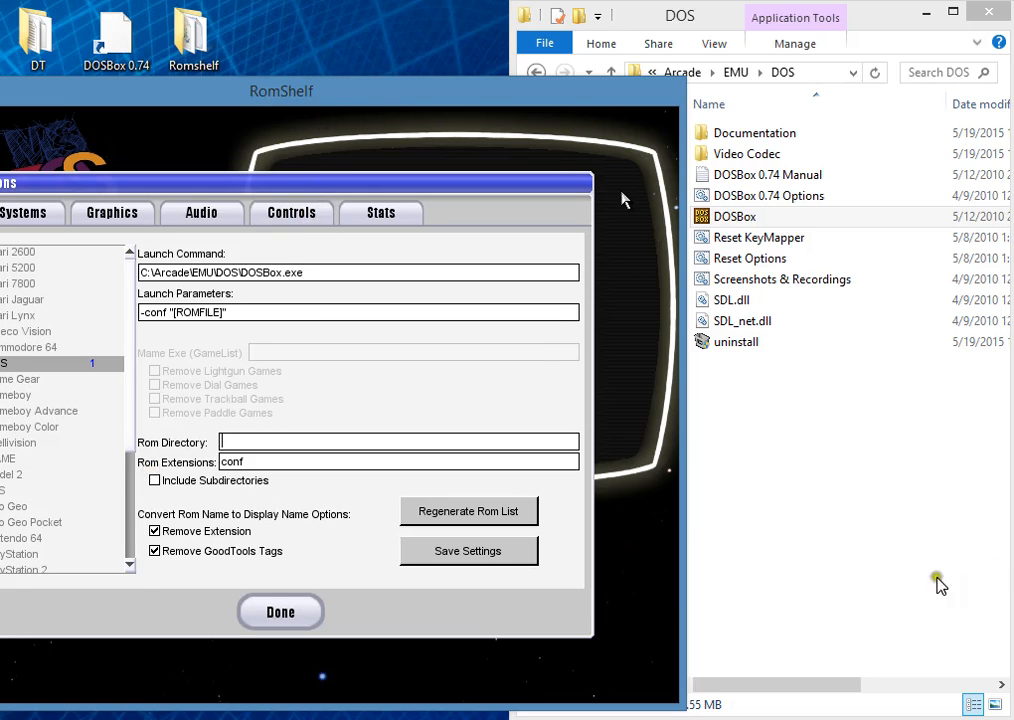
click(877, 544)
click(536, 72)
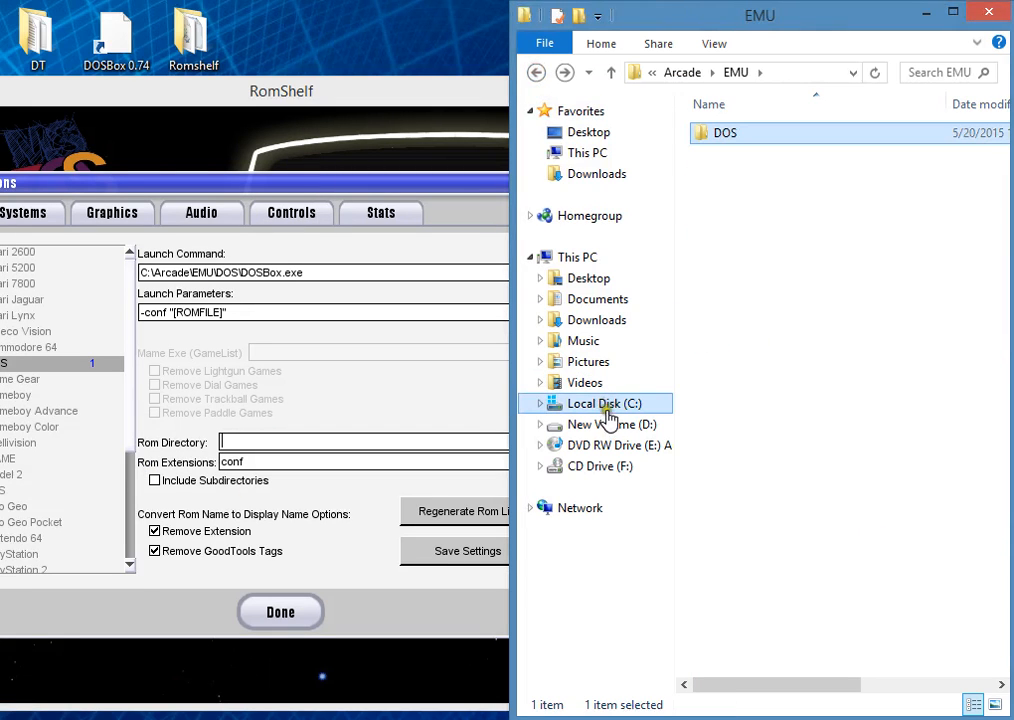
click(605, 403)
click(733, 134)
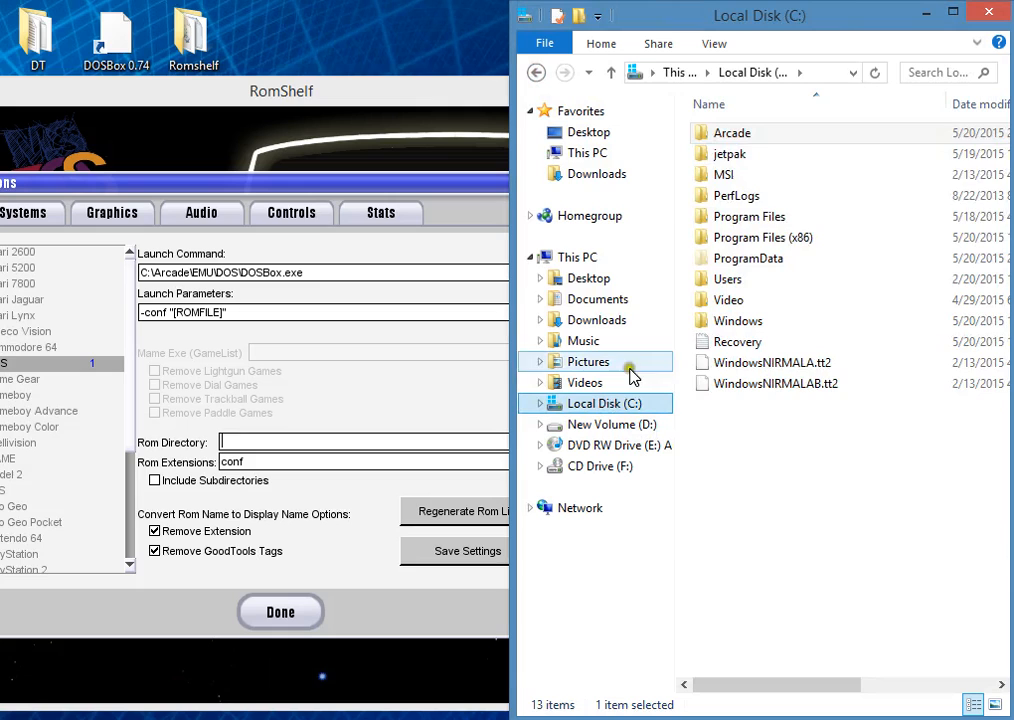
double_click(722, 134)
double_click(738, 156)
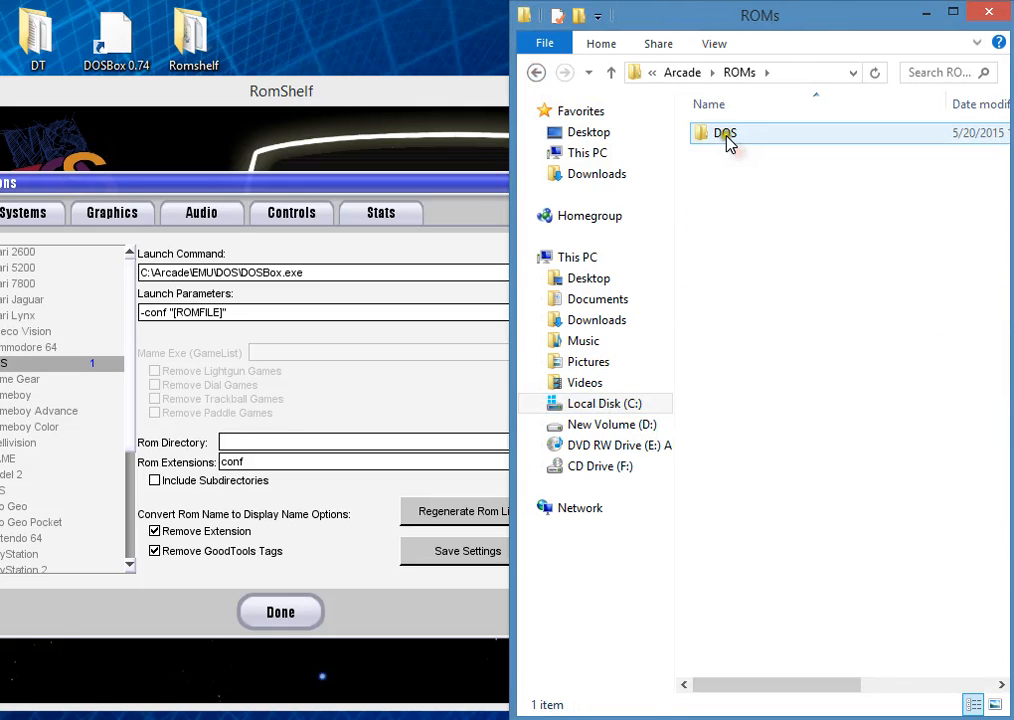
double_click(726, 138)
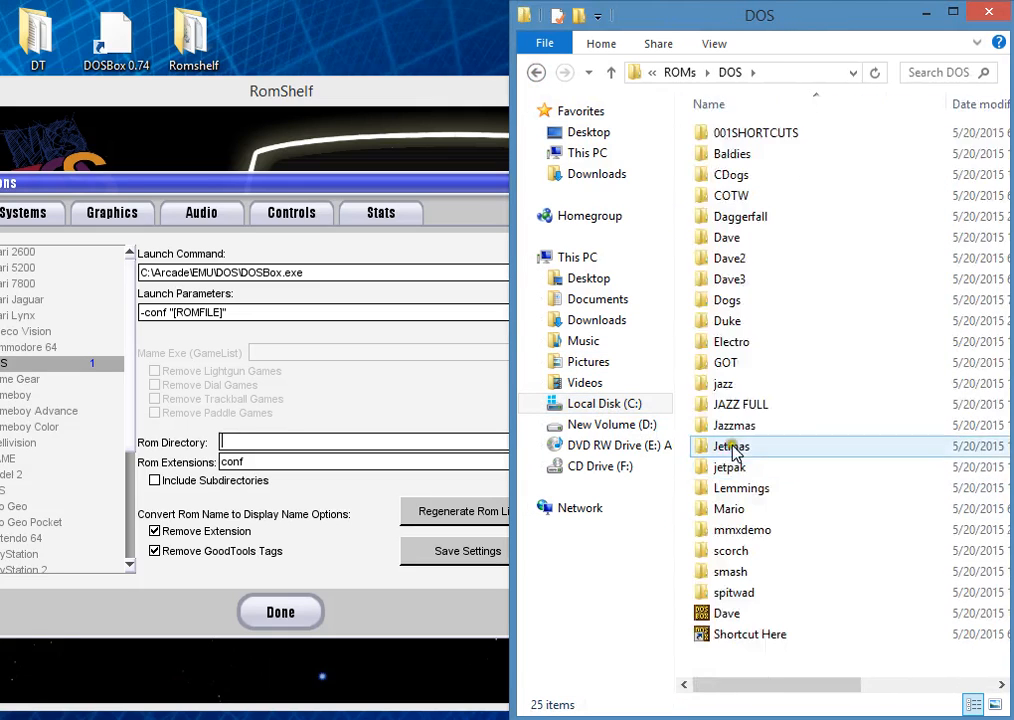
Step: Copy the folder's path and set the DOS rom directory to C:\Arcade\ROMs\DOS
click(730, 72)
key(ctrl+c)
key(BackSpace)
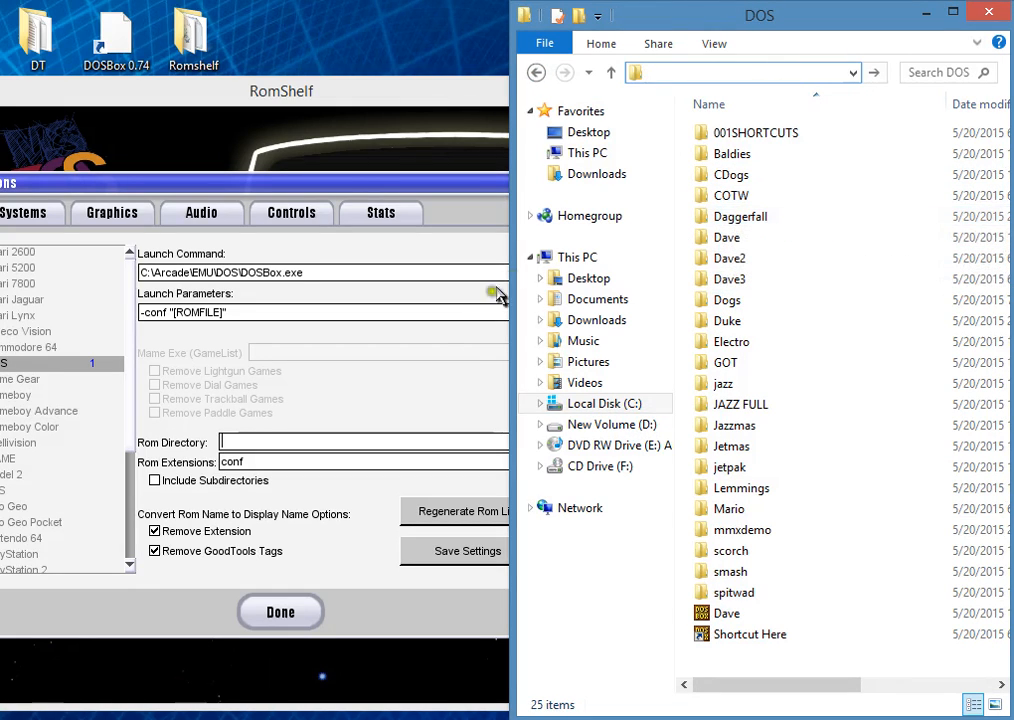
click(240, 441)
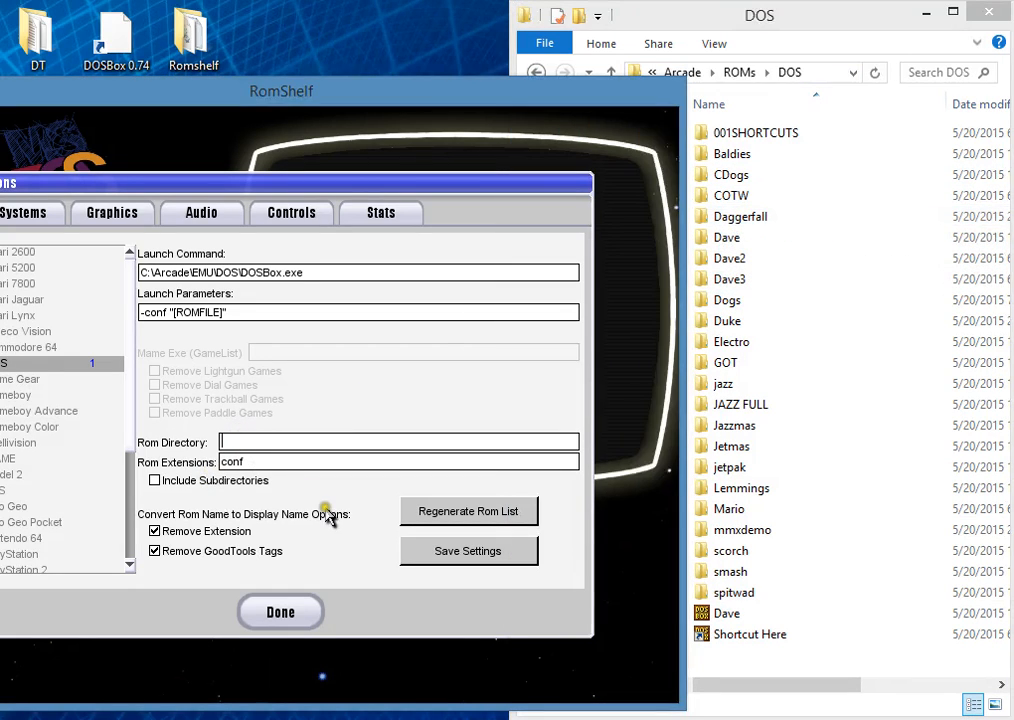
key(ctrl+v)
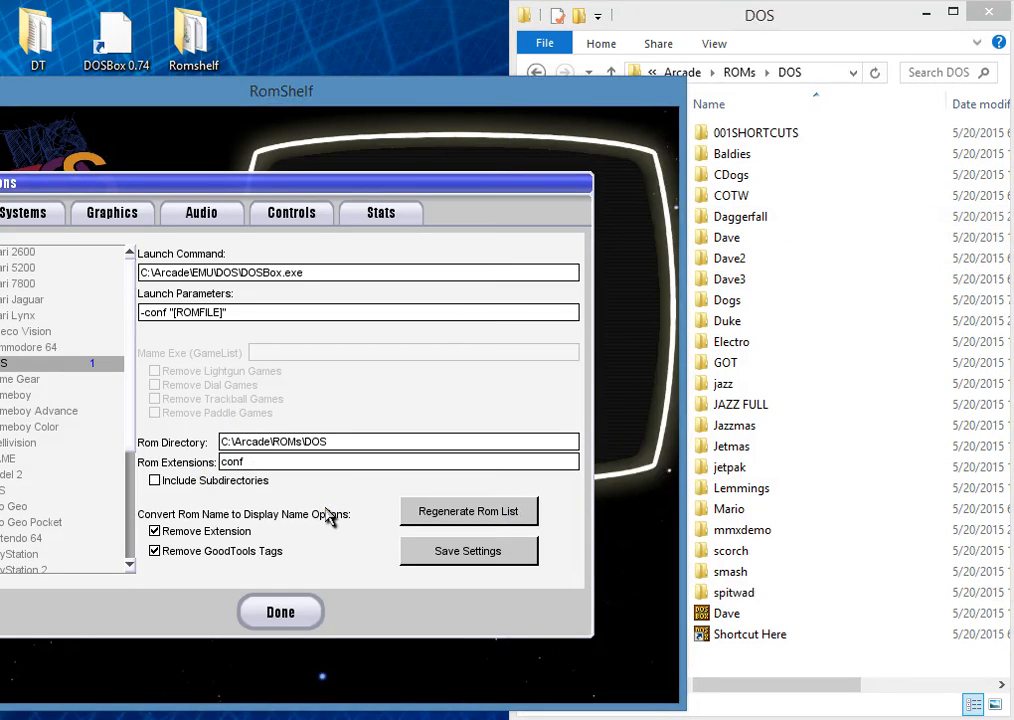
Step: Review the conf rom extension and regenerate the DOS rom list
drag(274, 462, 204, 463)
click(261, 462)
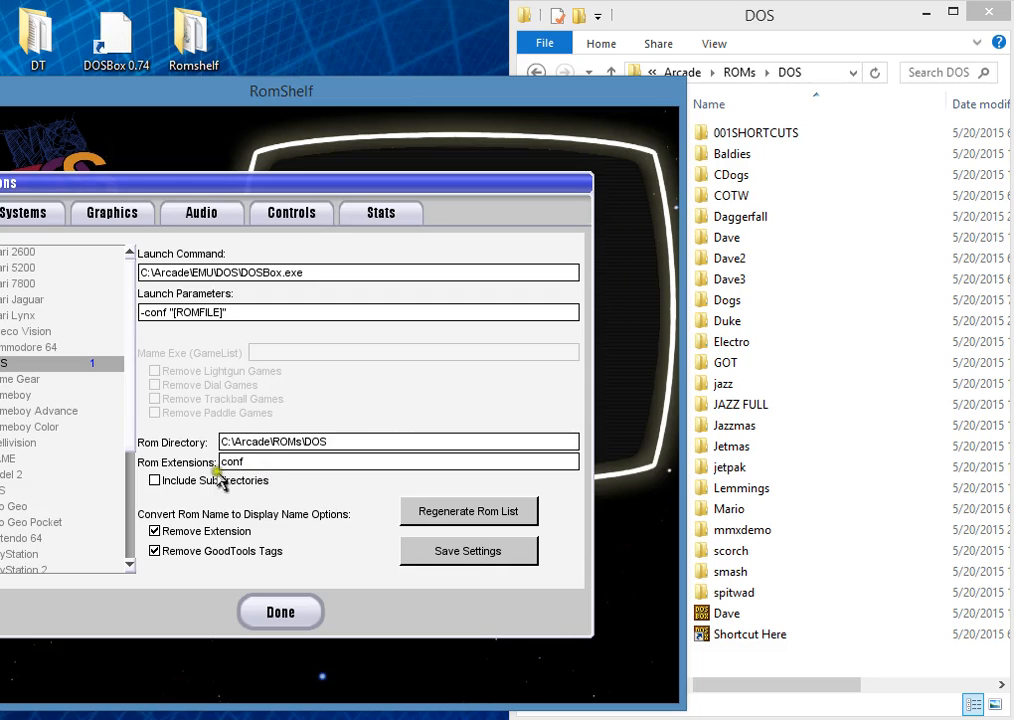
click(155, 481)
click(446, 512)
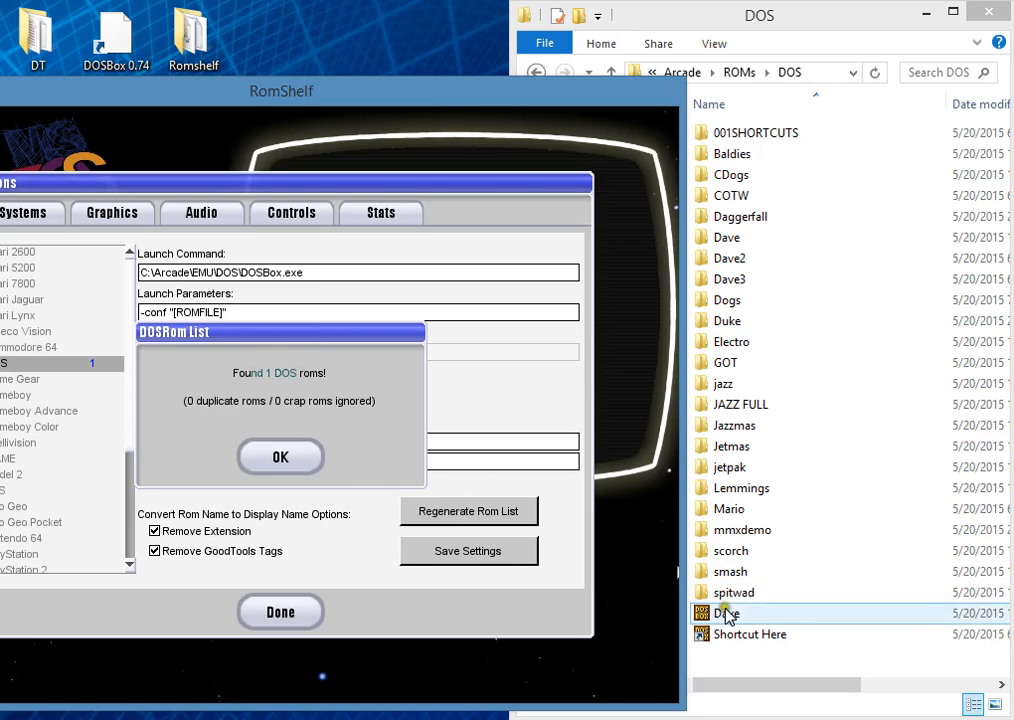
click(278, 458)
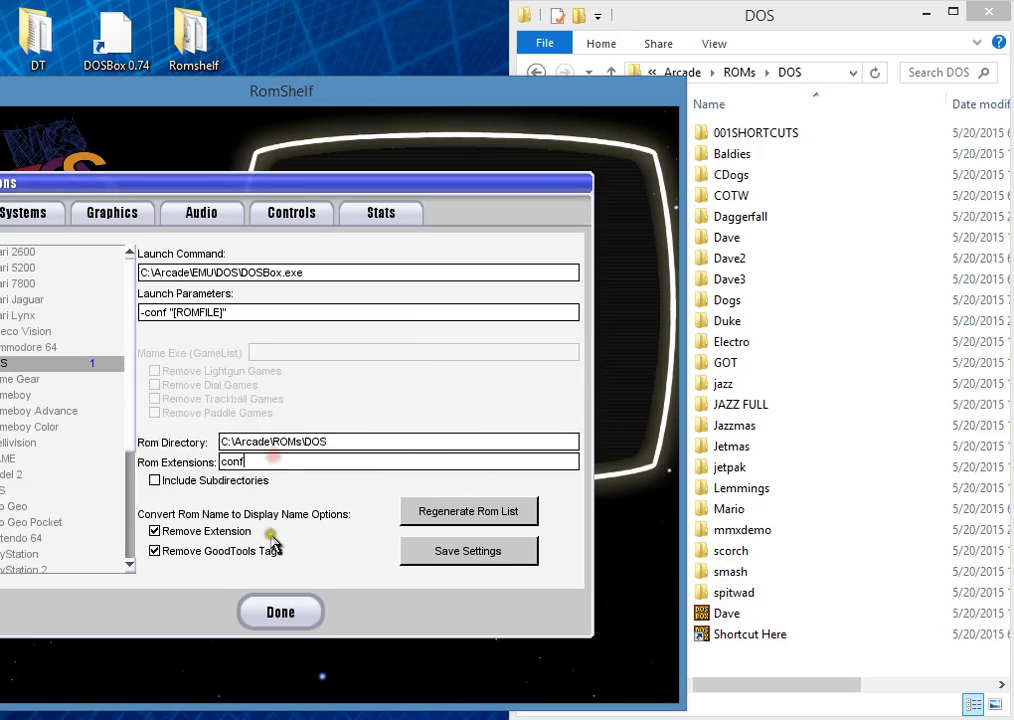
Step: Save the DOS system settings, and close the options and the Escape Menu
click(453, 556)
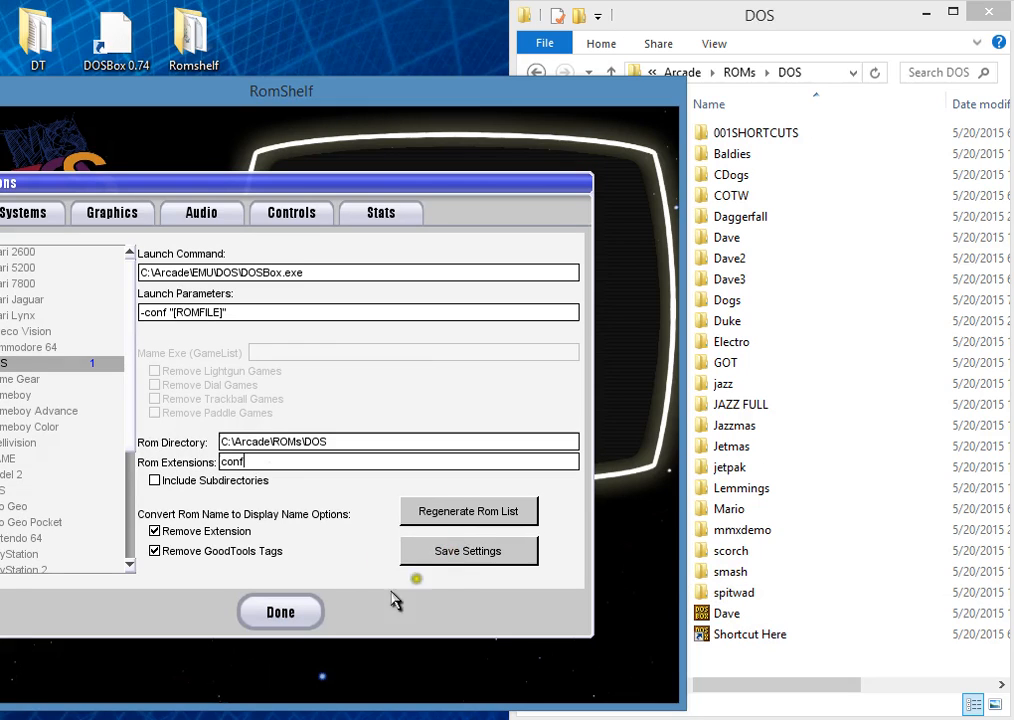
click(282, 614)
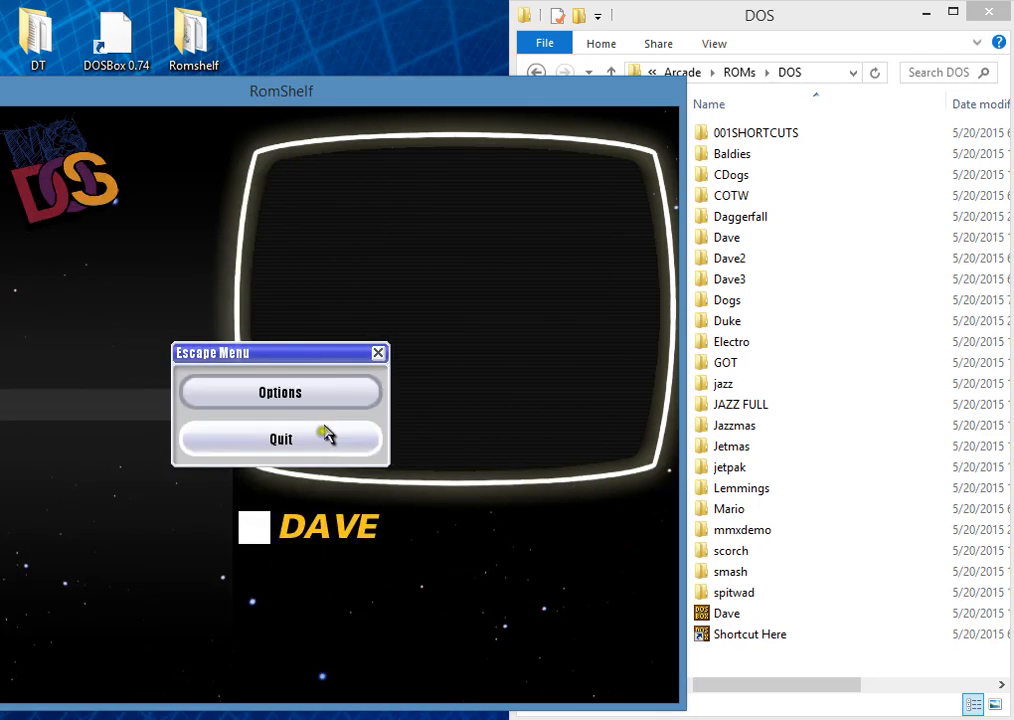
click(379, 353)
Step: Center the RomShelf window on the desktop and launch Dave from the DOS game list
key(Escape)
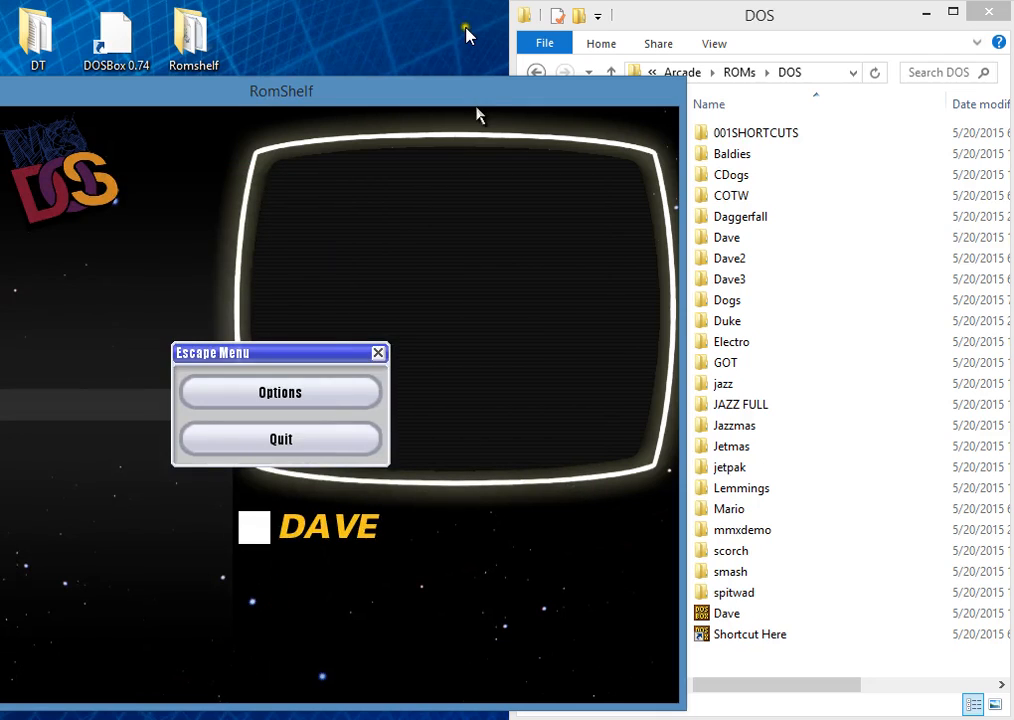
drag(419, 95, 651, 24)
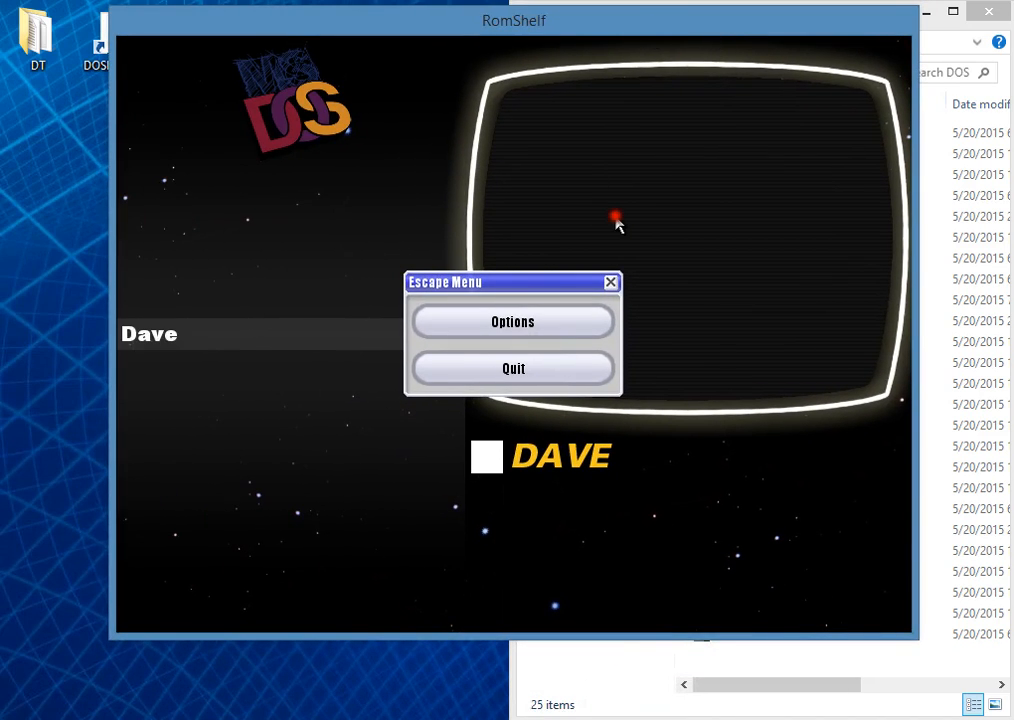
key(Escape)
key(Return)
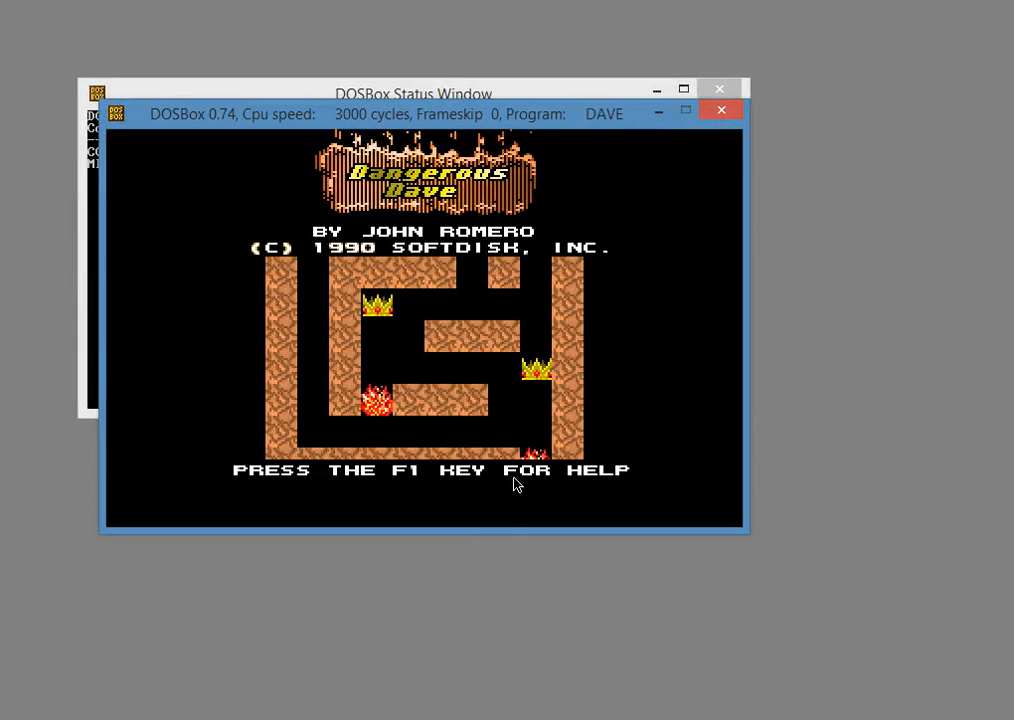
Step: Start the Dangerous Dave game and try jumping and moving left in level 01
key(Return)
key(Up)
key(Left)
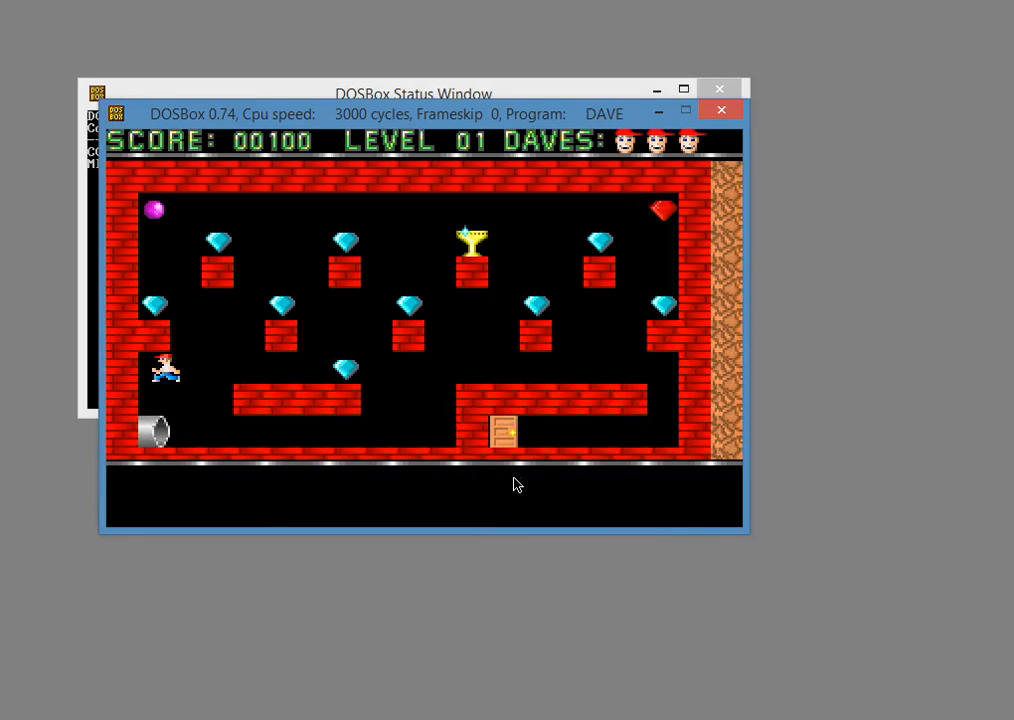
Step: Play through level 01, collecting the trophy and leaving through the door, and close the DOSBox game window
key(Up)
key(Right)
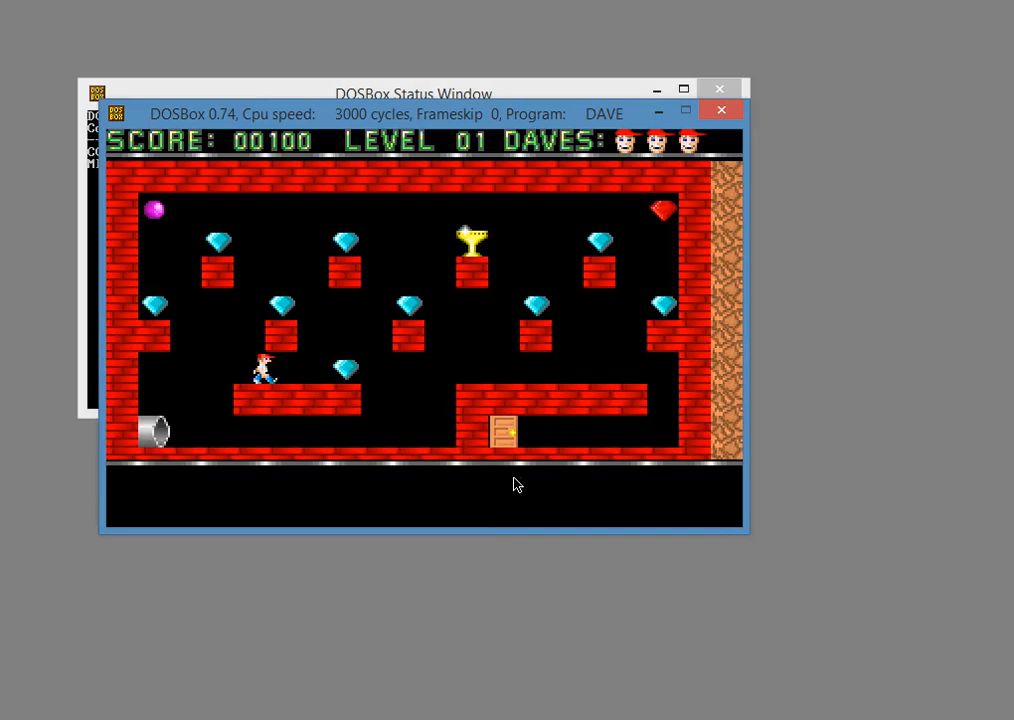
key(Right)
key(Up)
key(Right)
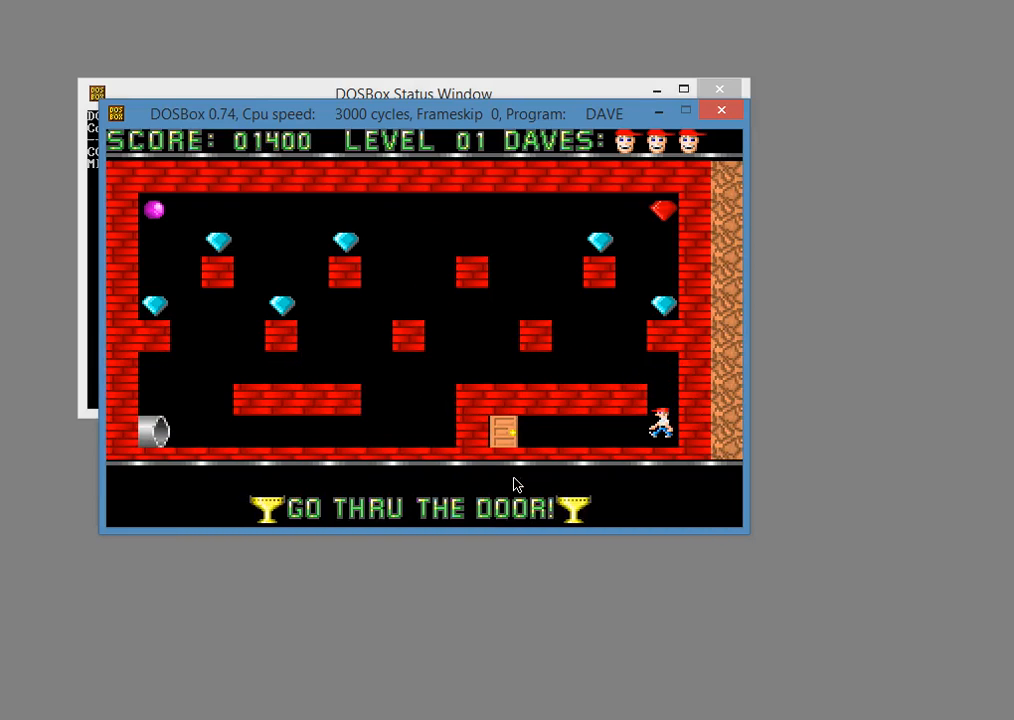
key(Left)
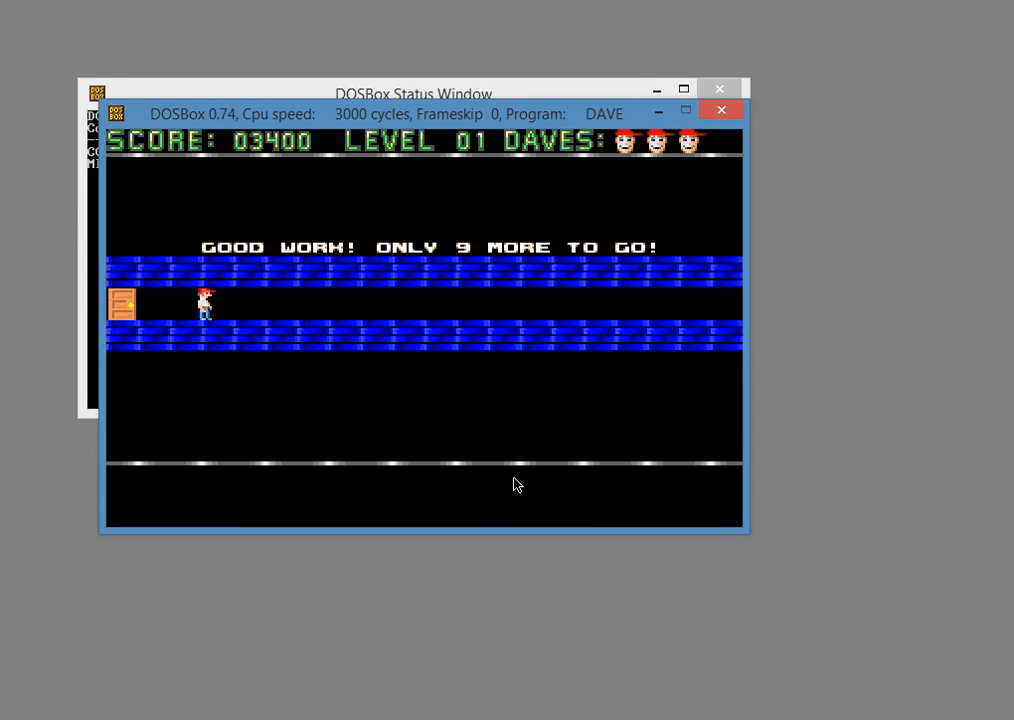
click(720, 116)
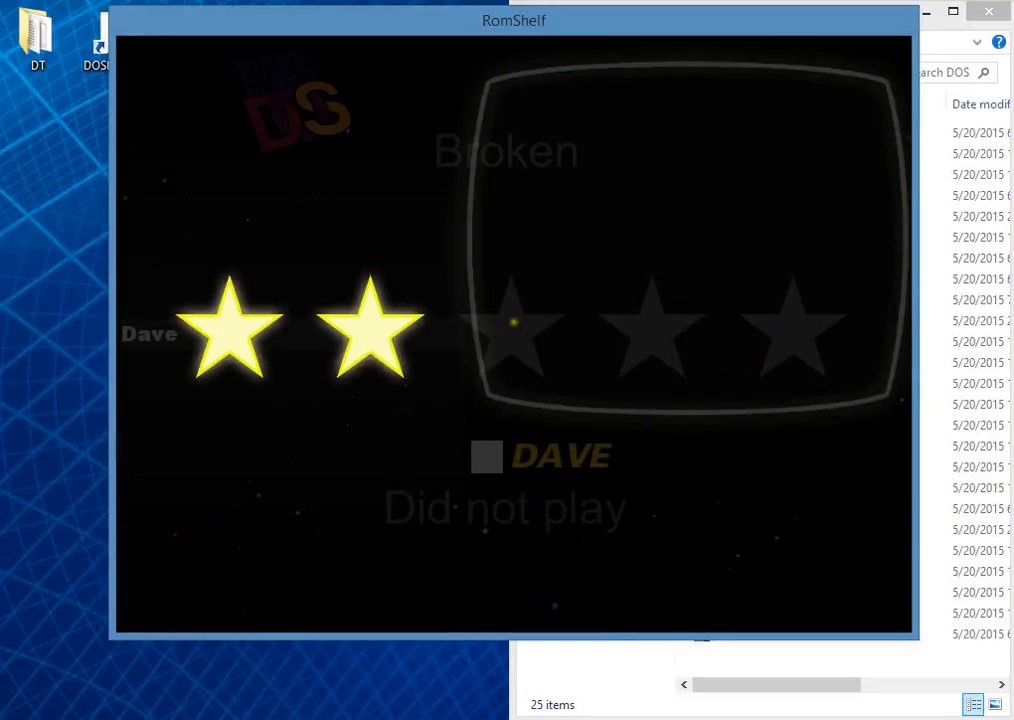
Step: Rate the Dave game five stars in RomShelf
key(Right)
key(Right)
key(Right)
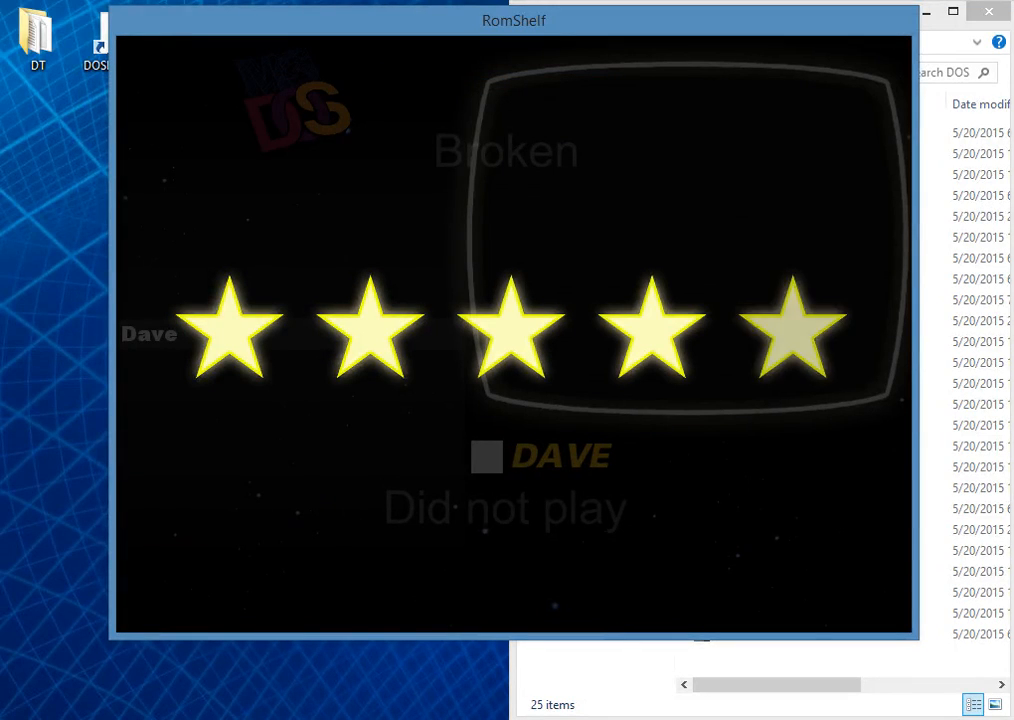
key(Left)
key(Right)
key(Return)
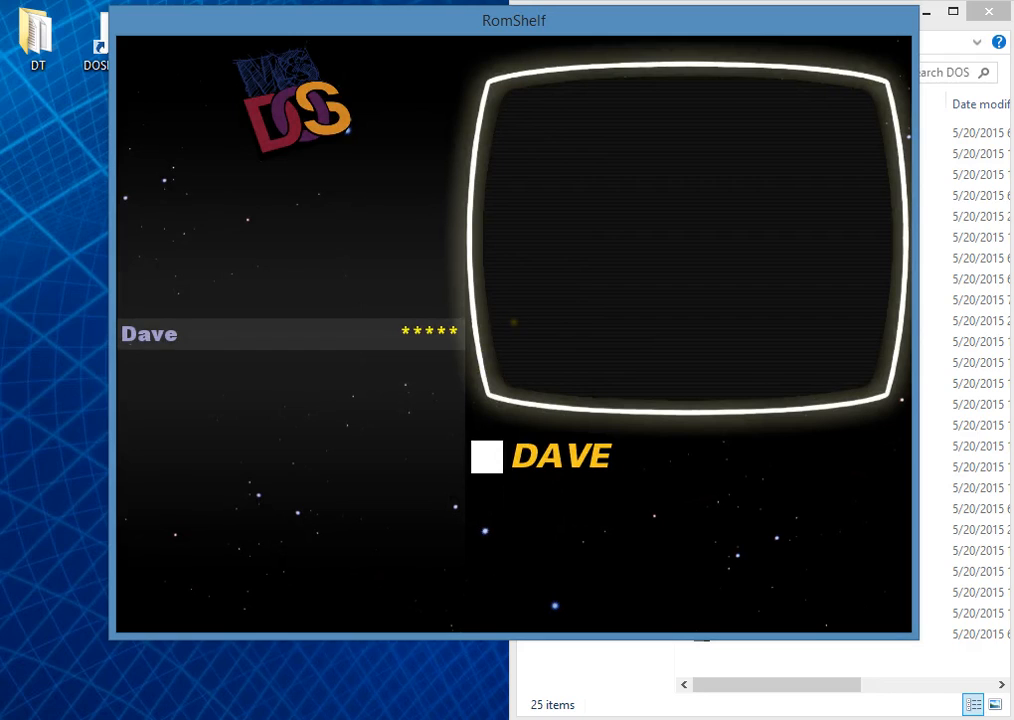
Step: Reposition the RomShelf window near the middle of the desktop and dismiss the Escape Menu
key(Escape)
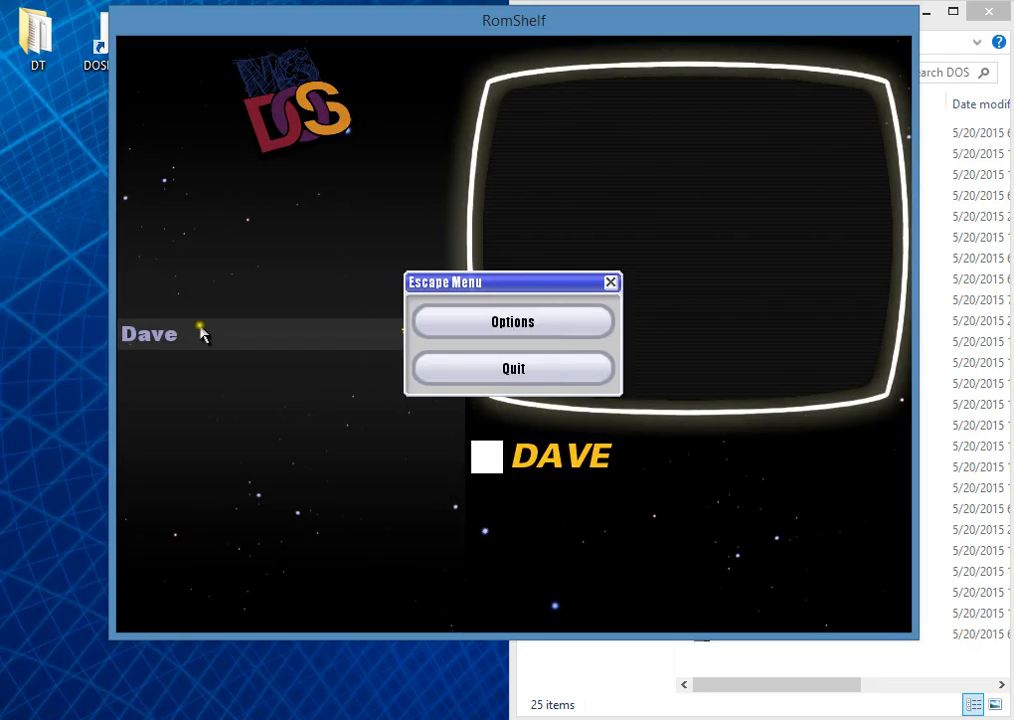
drag(588, 23, 556, 50)
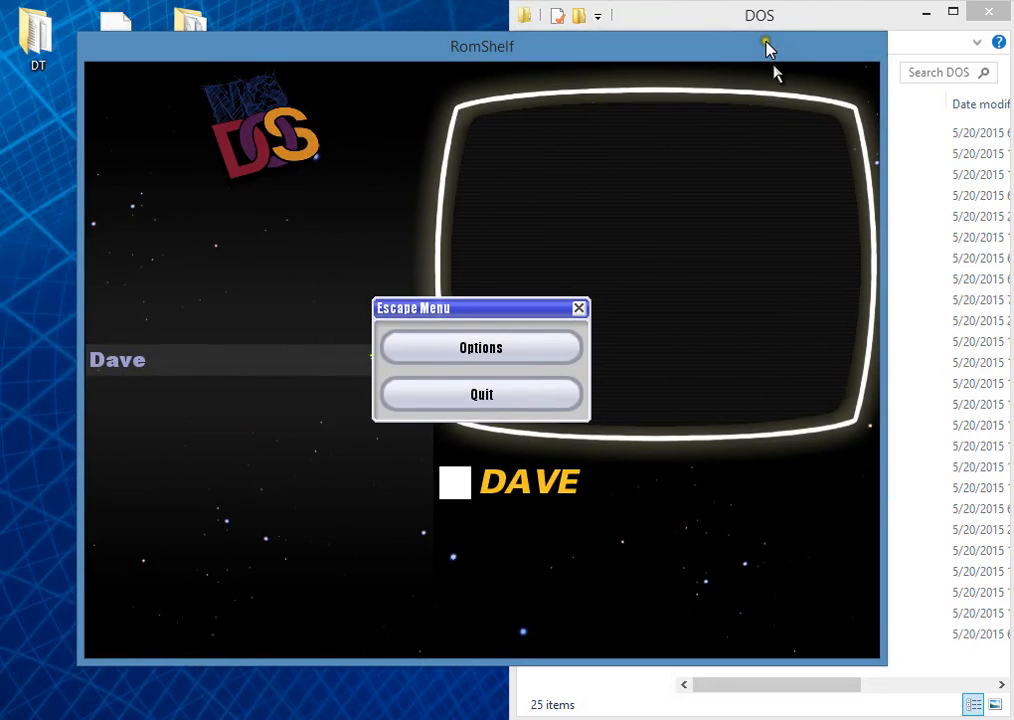
drag(767, 48, 661, 25)
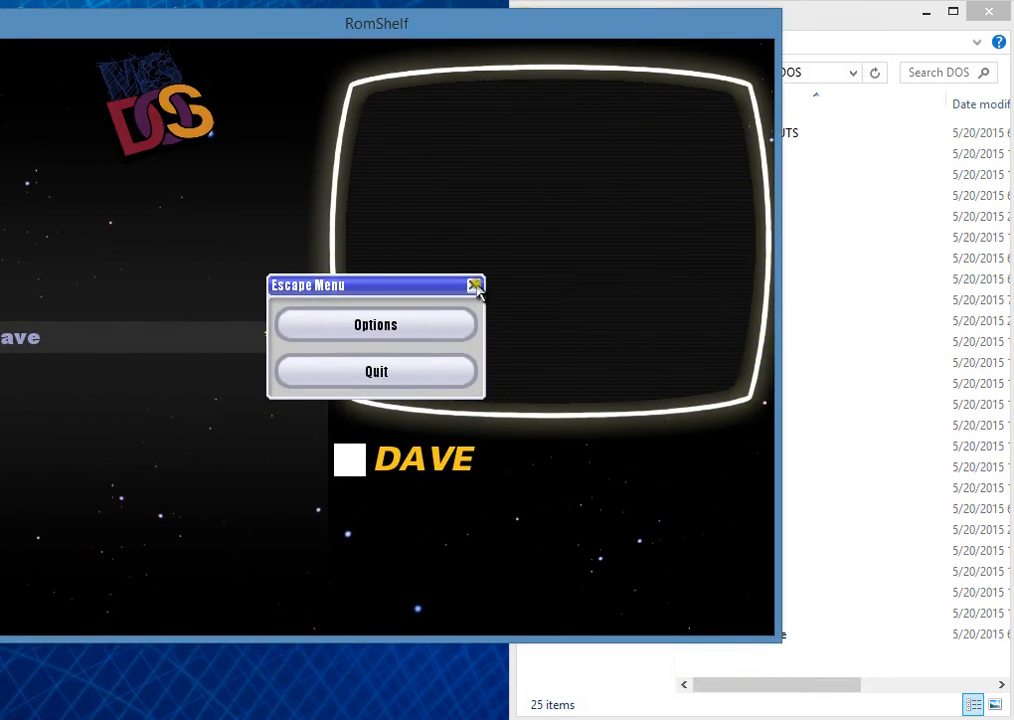
drag(313, 30, 412, 42)
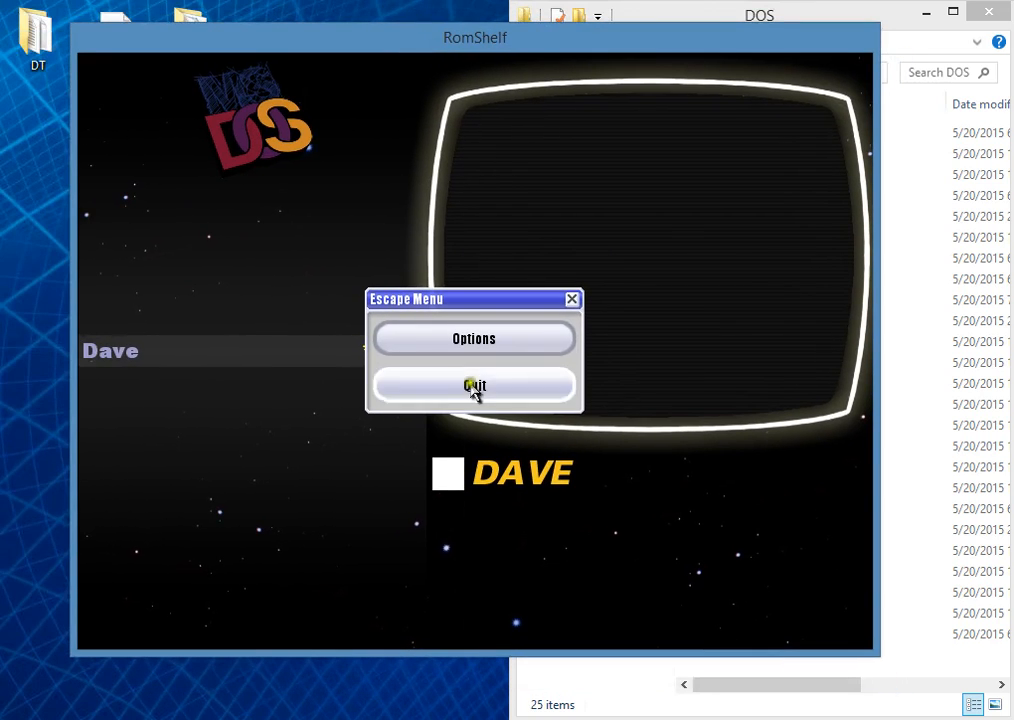
click(572, 300)
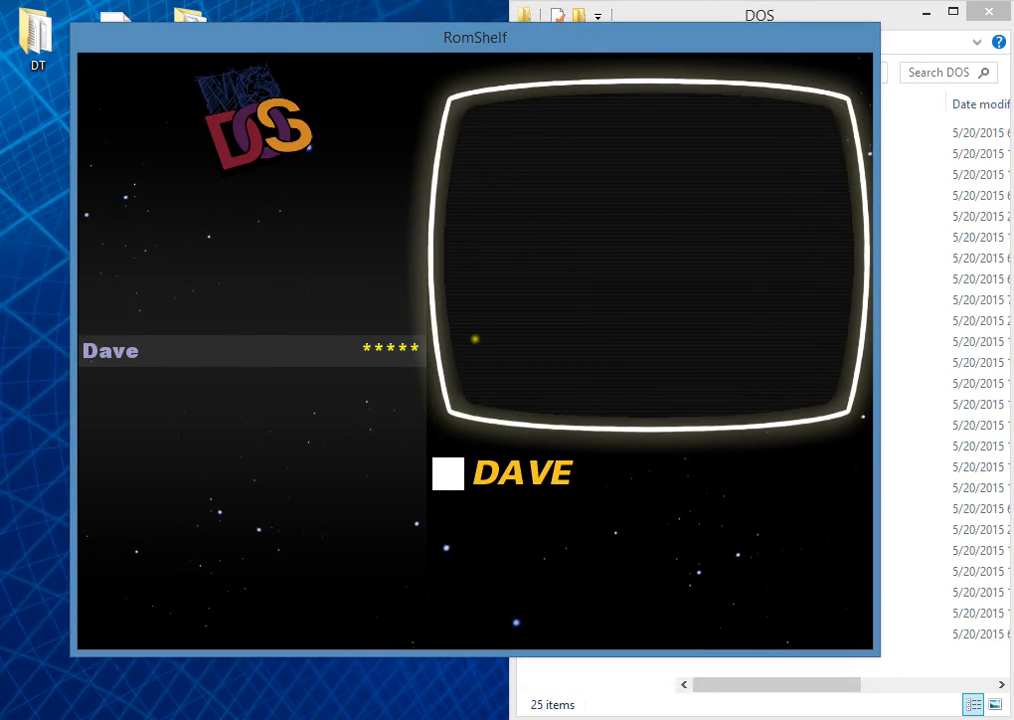
Step: Review the DOS system's launch command, launch parameters, rom directory and rom extensions, and close the options and the Escape Menu
key(Escape)
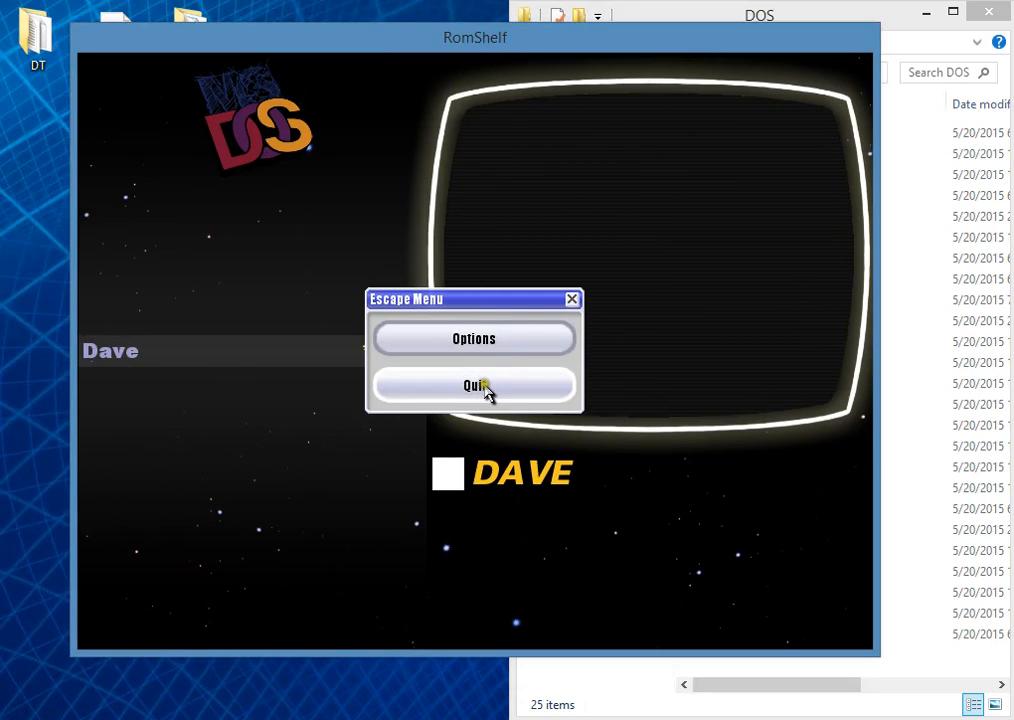
click(457, 341)
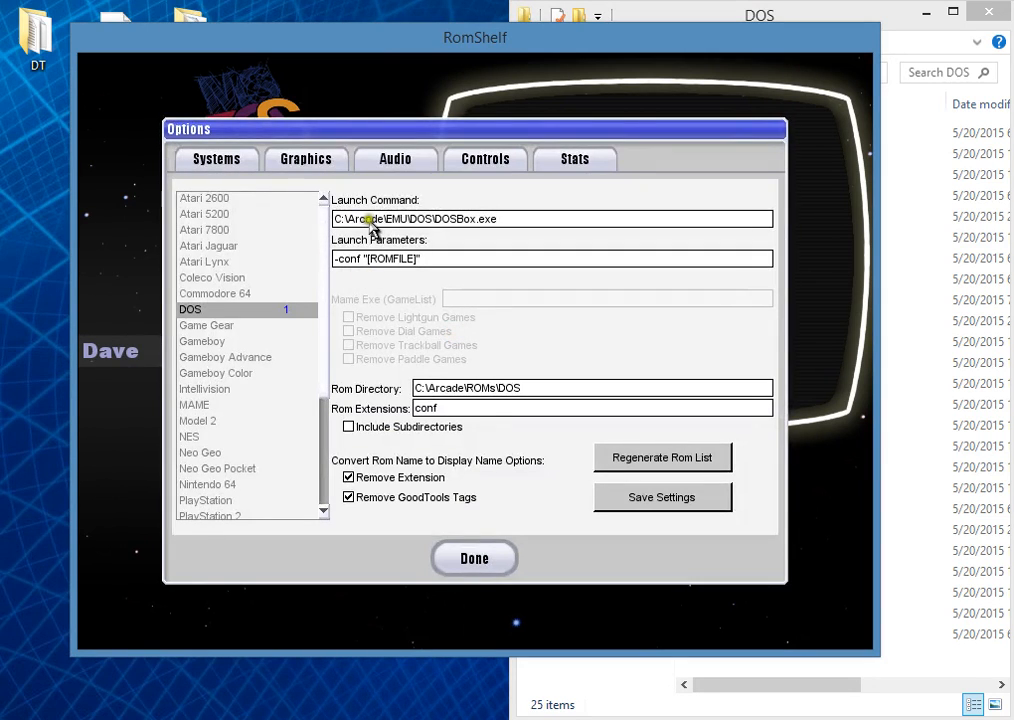
drag(500, 218, 388, 217)
click(428, 259)
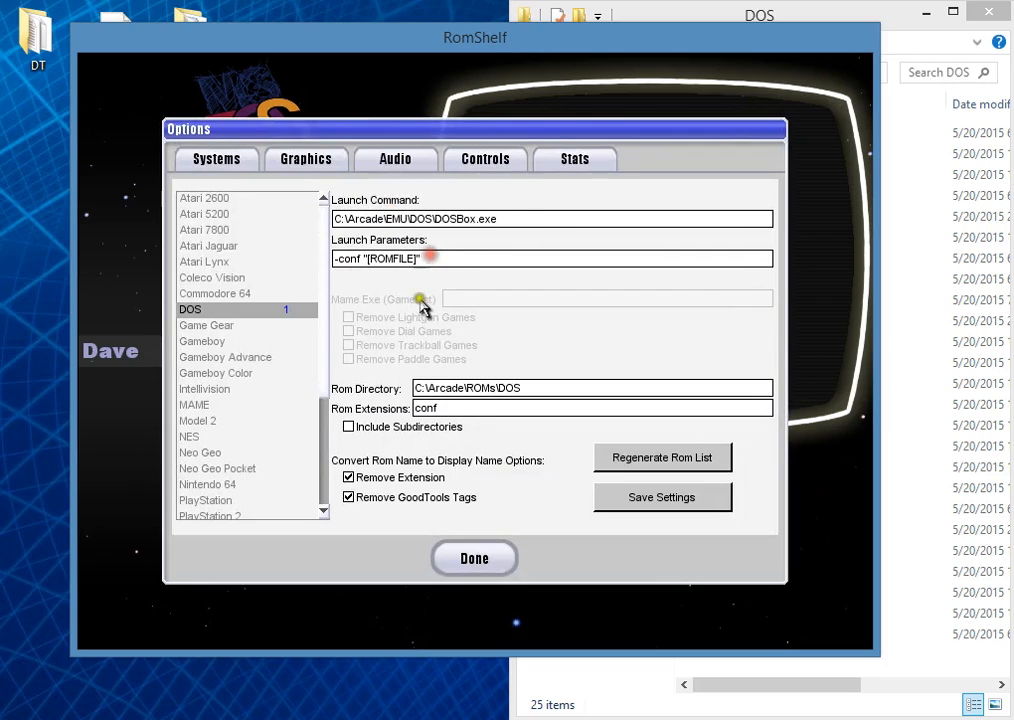
click(444, 407)
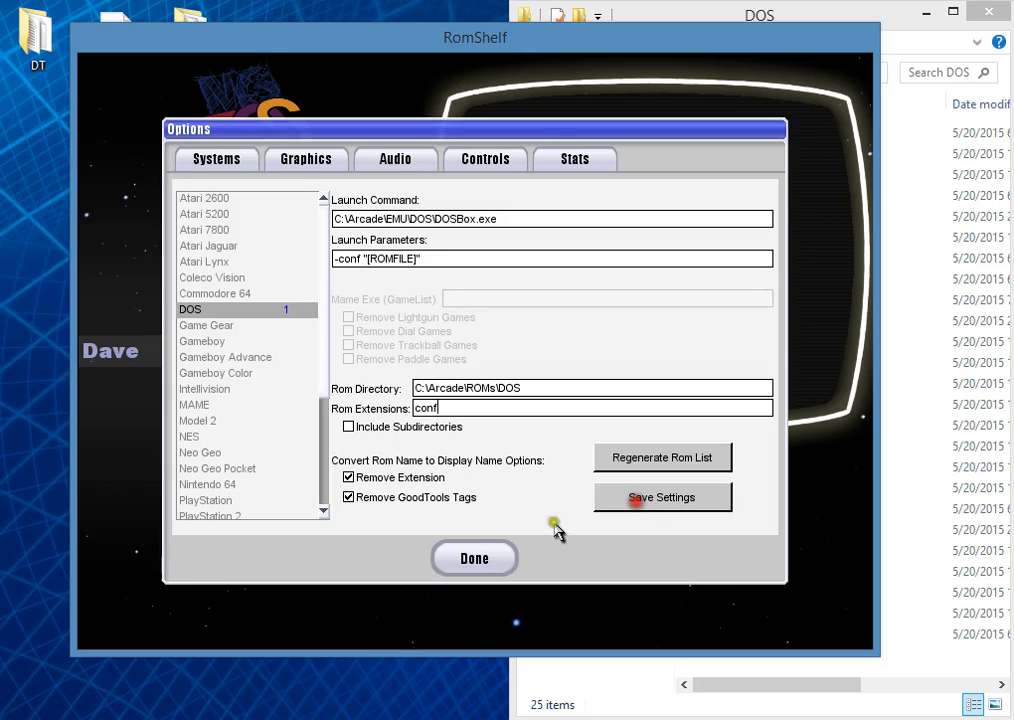
click(500, 558)
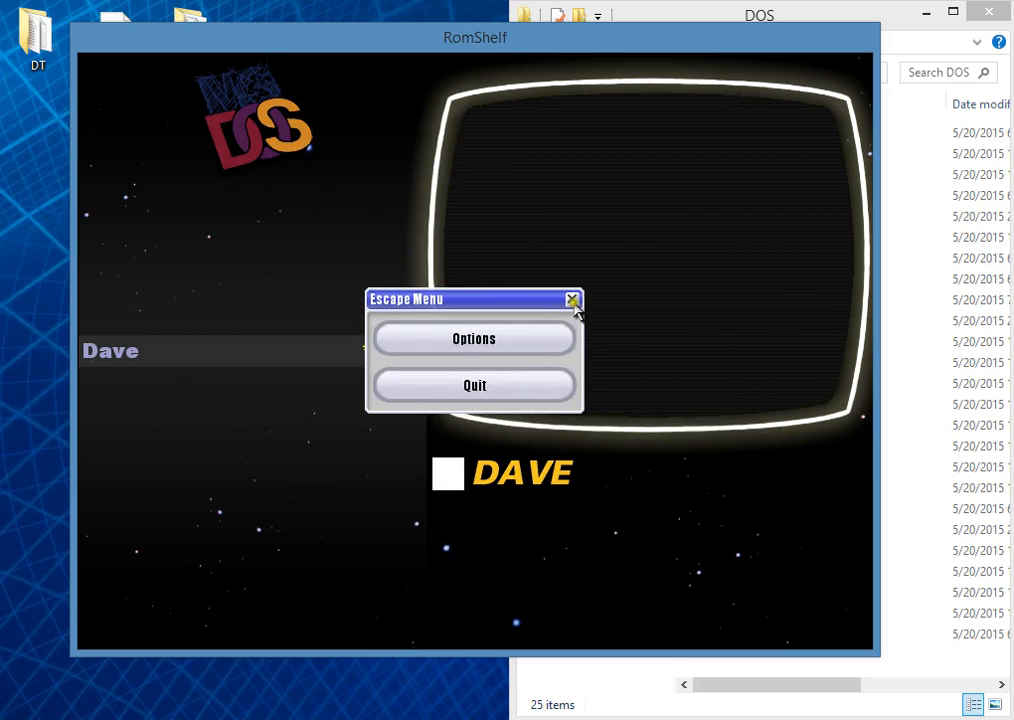
click(572, 300)
Step: Quit RomShelf to the desktop and close the DOS folder window
key(Escape)
click(476, 386)
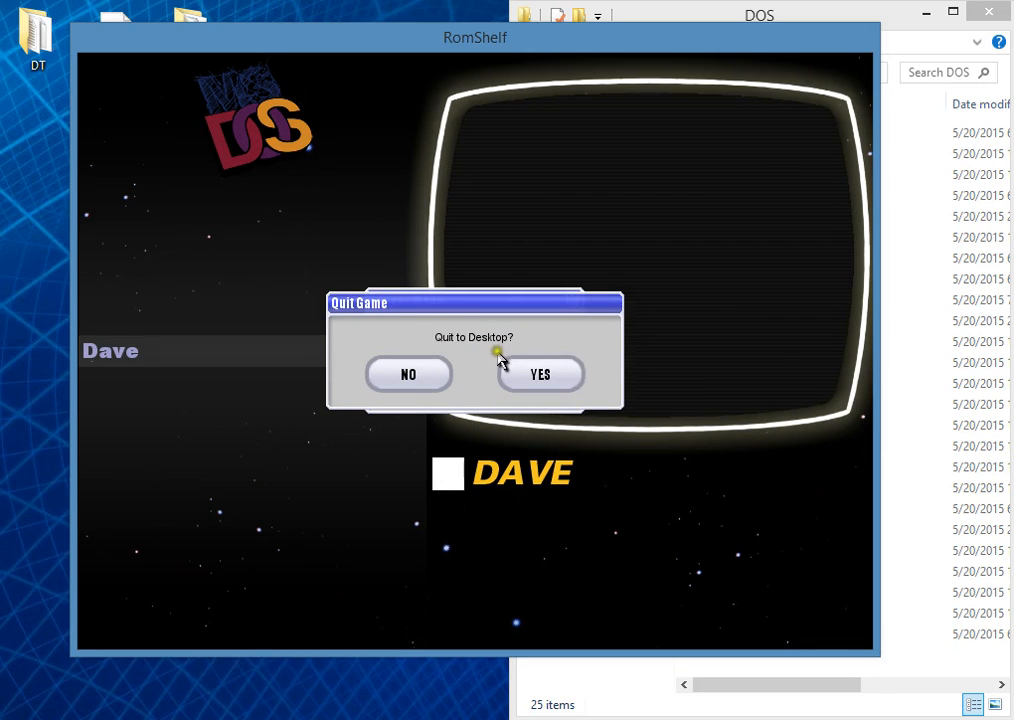
click(533, 376)
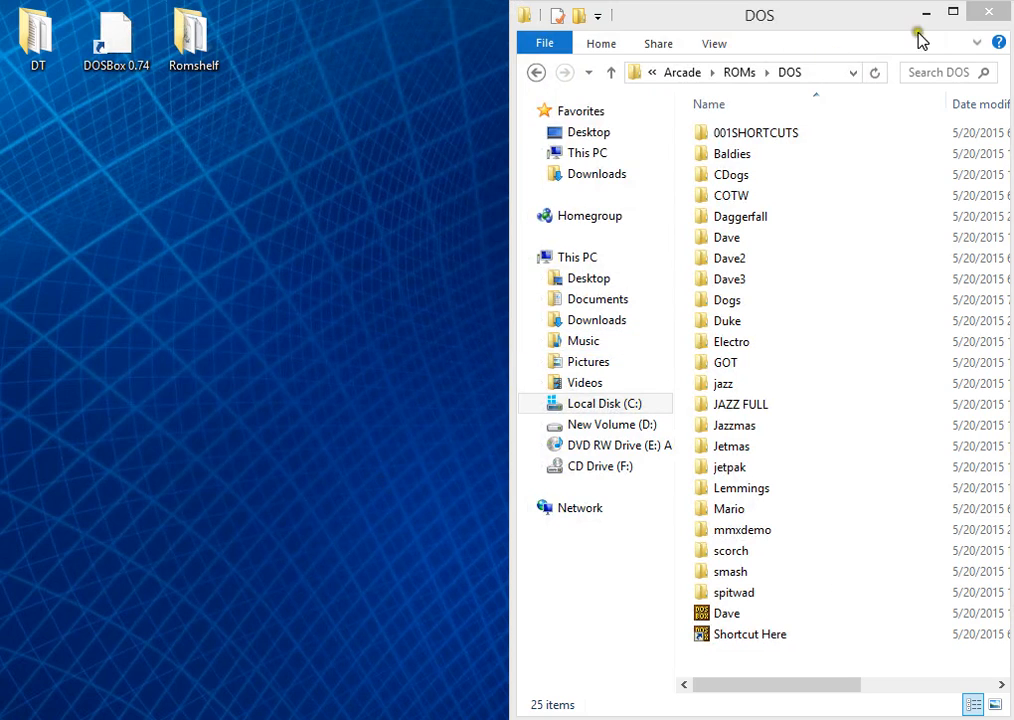
click(990, 13)
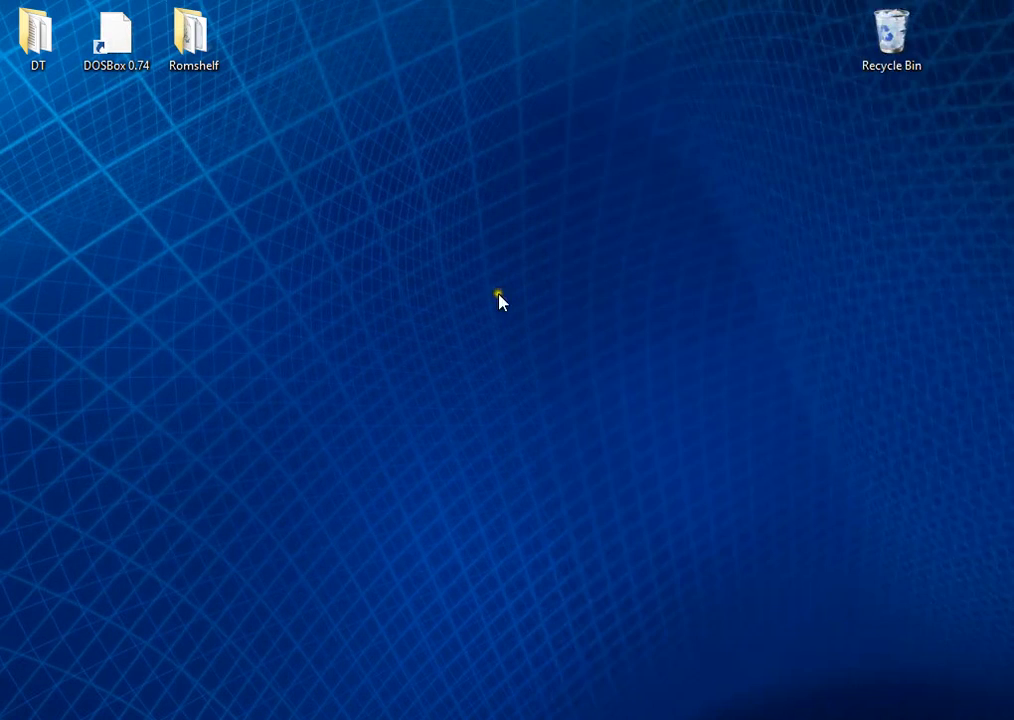
click(326, 625)
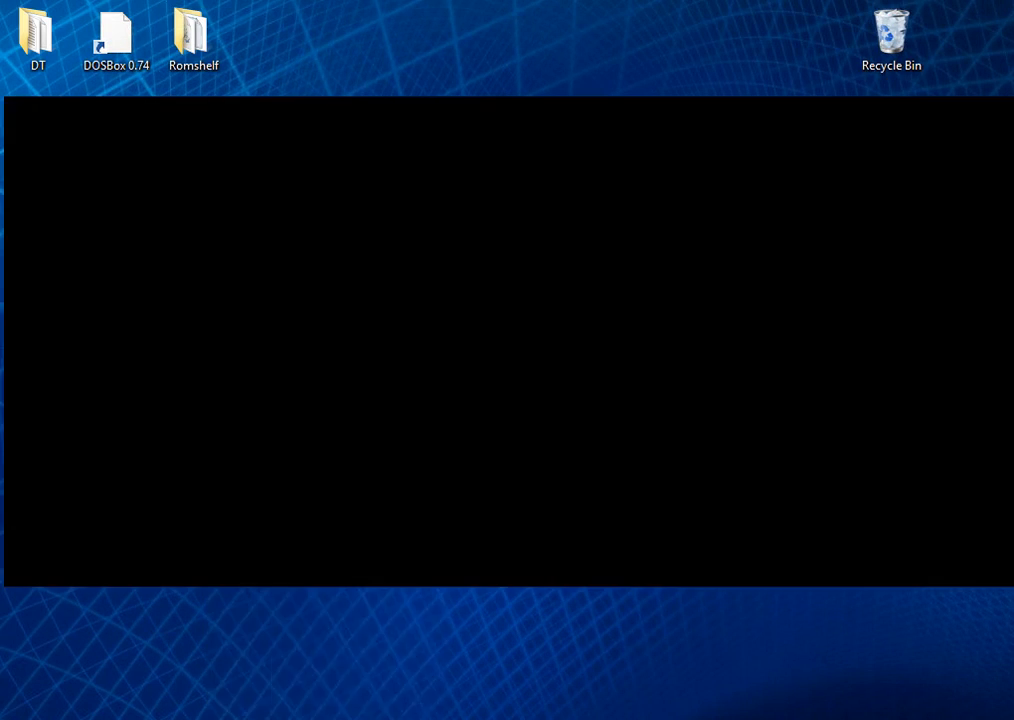